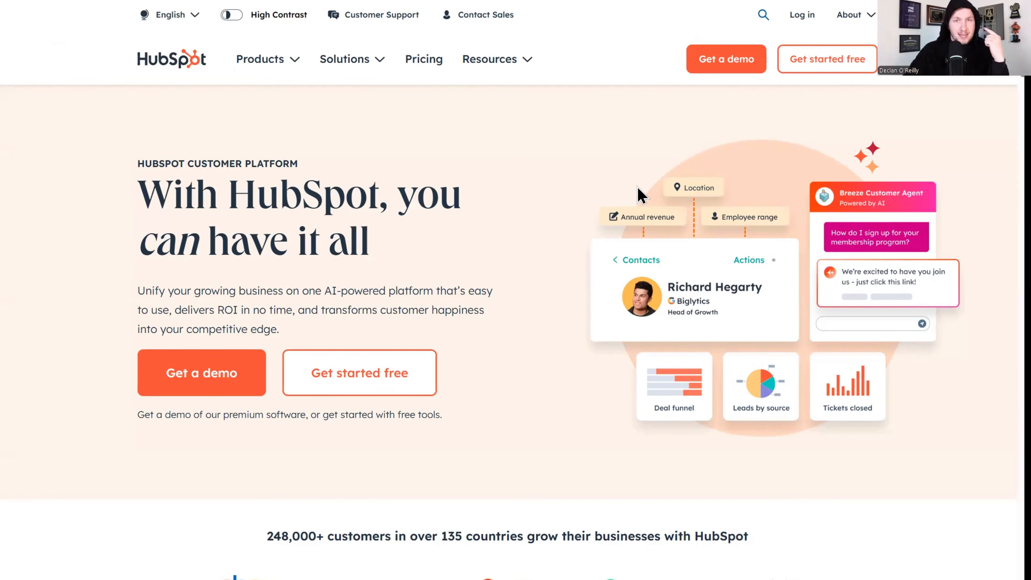
# Switch from the HubSpot homepage to the GoHighLevel tab.
pyautogui.click(439, 1)
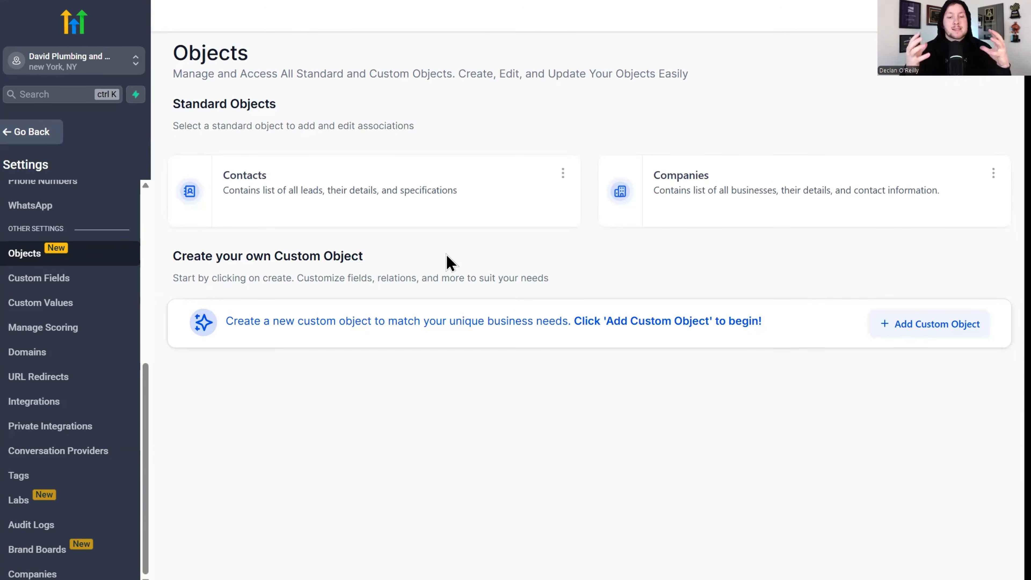
# Open GoHighLevel's Objects settings page listing Contacts and Companies.
pyautogui.click(45, 252)
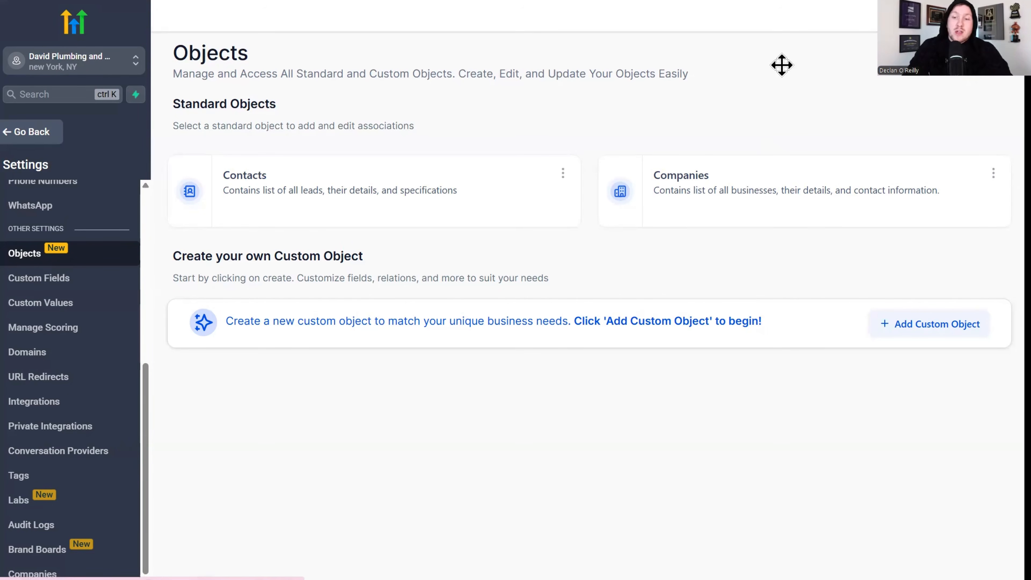
# Start a new custom object and place the cursor in the singular name field.
pyautogui.click(930, 324)
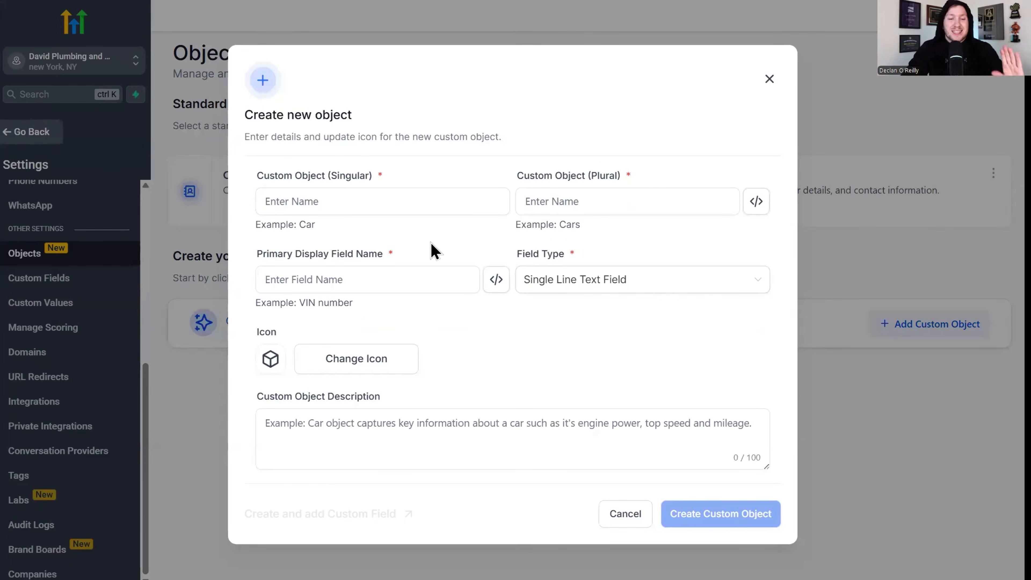
pyautogui.click(383, 202)
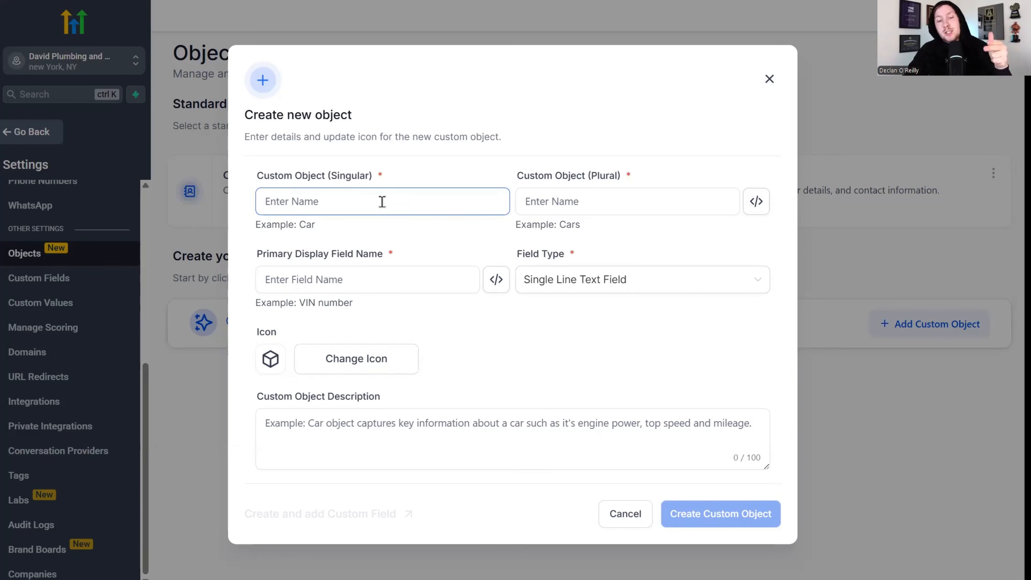
pyautogui.click(397, 204)
# Name the object 'Car' with the plural 'Cars'.
pyautogui.write('Car')
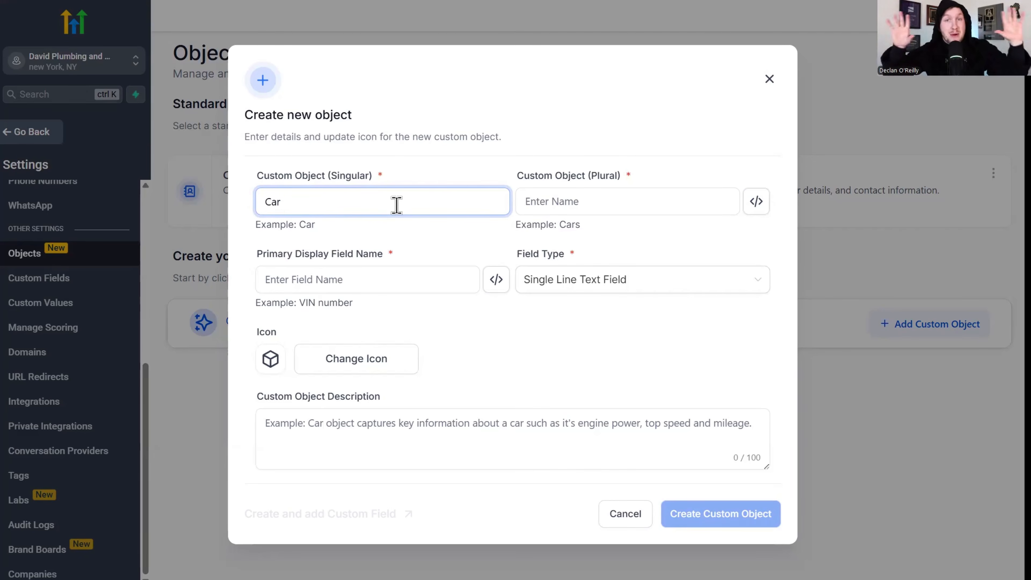
pyautogui.click(609, 200)
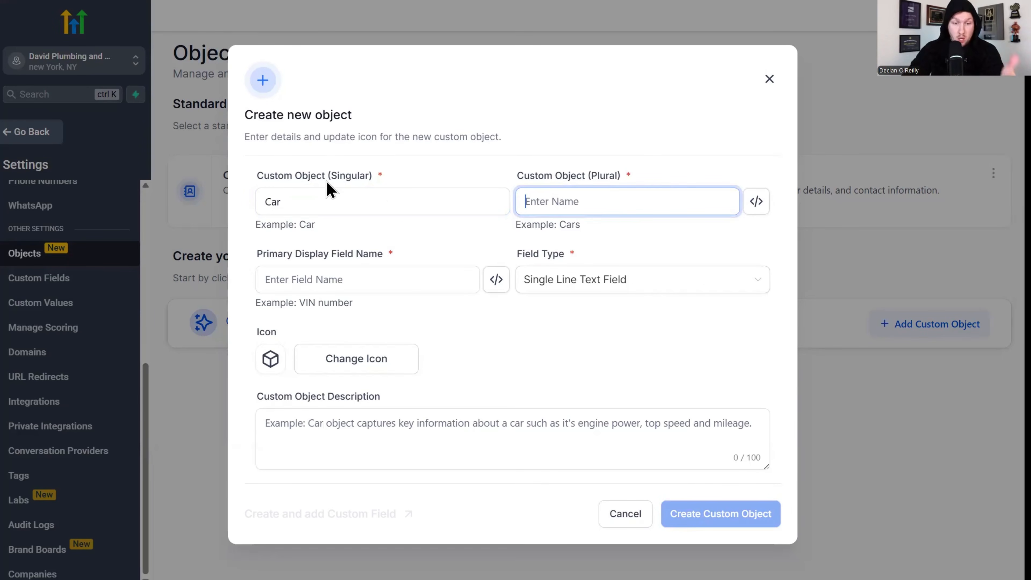
pyautogui.write('Cars')
pyautogui.click(429, 281)
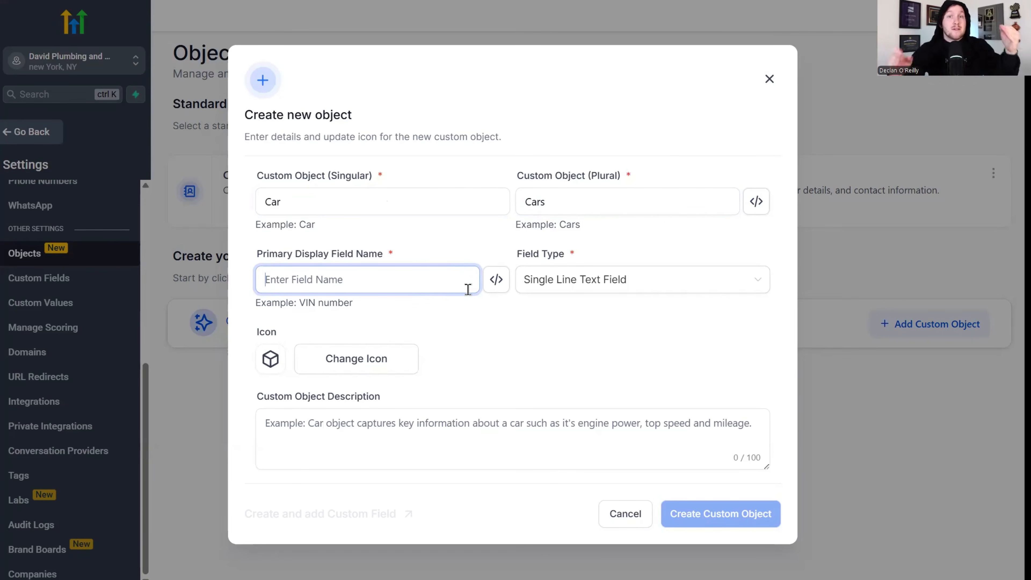
pyautogui.click(454, 297)
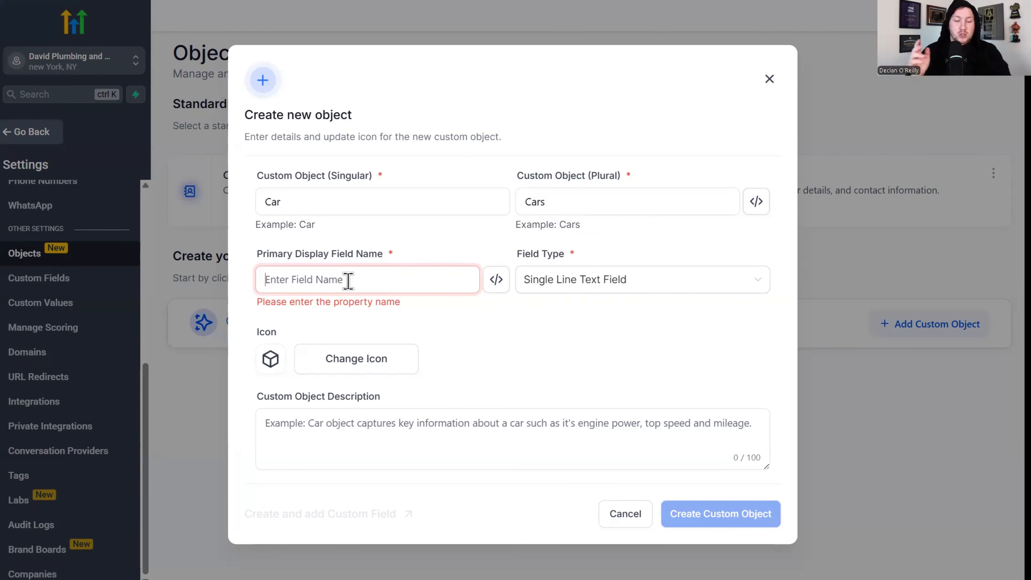
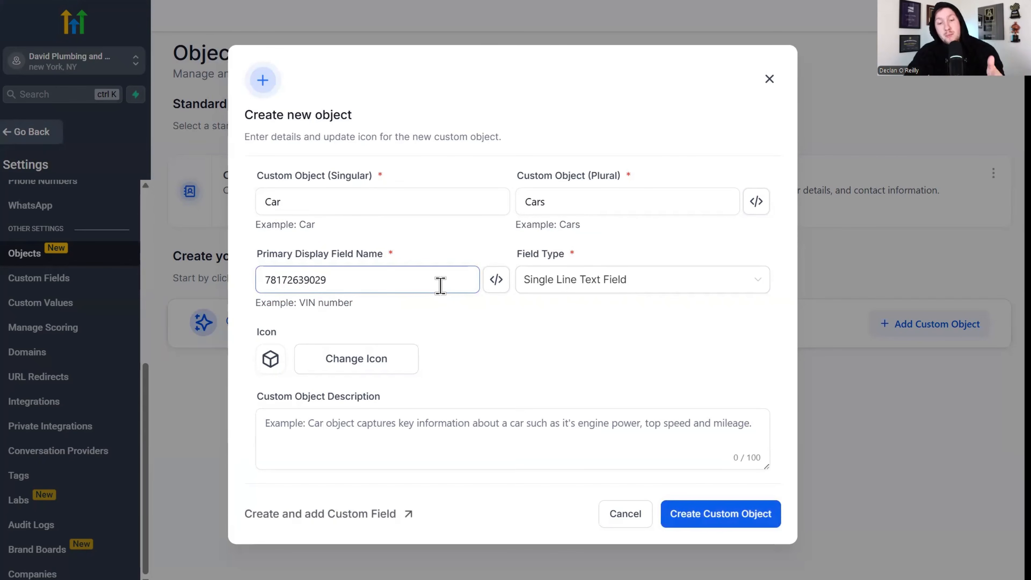
pyautogui.click(496, 279)
pyautogui.click(445, 369)
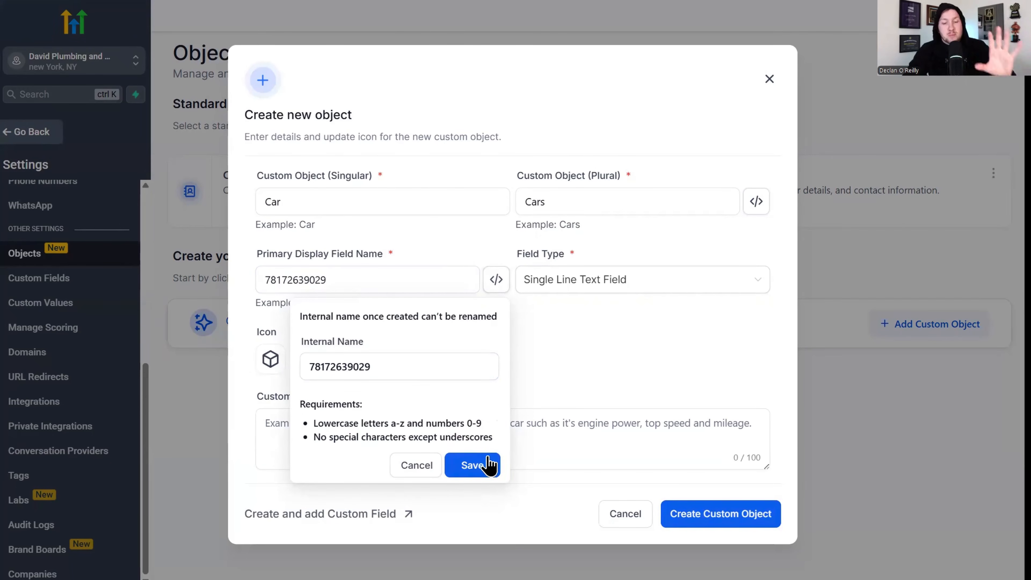
# Keep the display field's internal name and give the object a car icon.
pyautogui.click(485, 466)
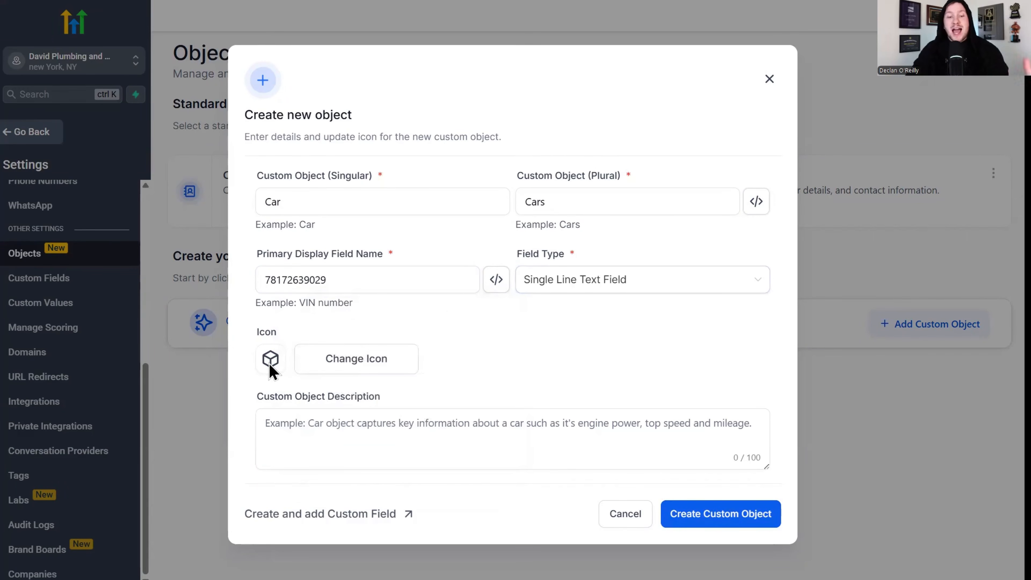
pyautogui.click(345, 359)
pyautogui.click(353, 144)
pyautogui.write('car')
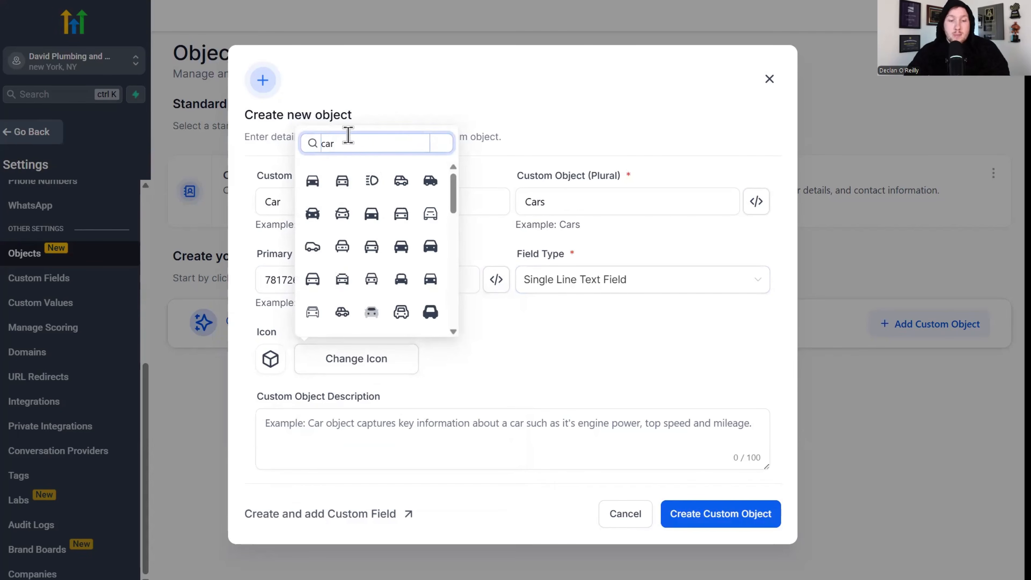
pyautogui.click(342, 181)
pyautogui.click(548, 358)
# Add the description 'All Car Types' and create the Car custom object.
pyautogui.click(458, 426)
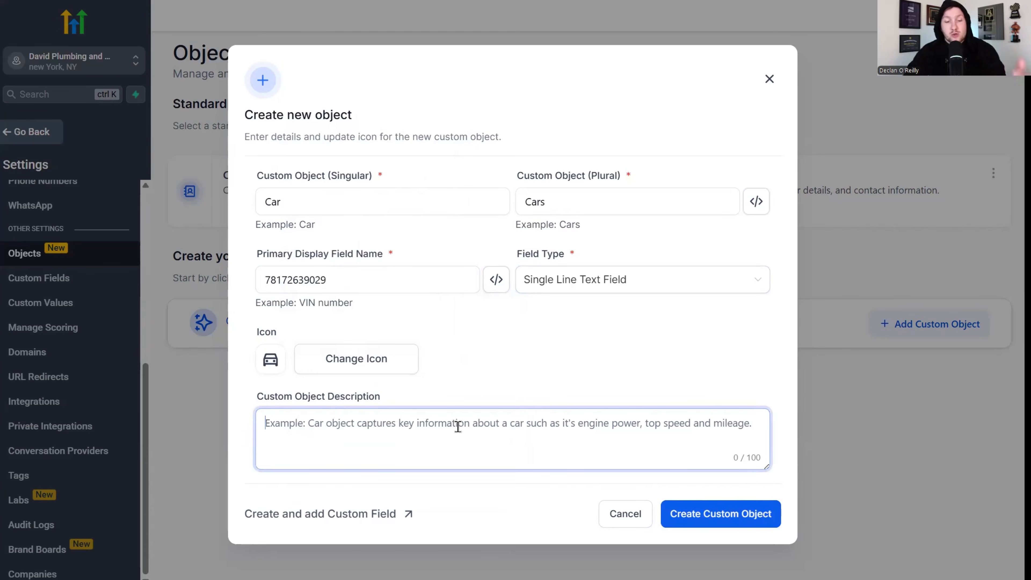
pyautogui.write('All Car Types')
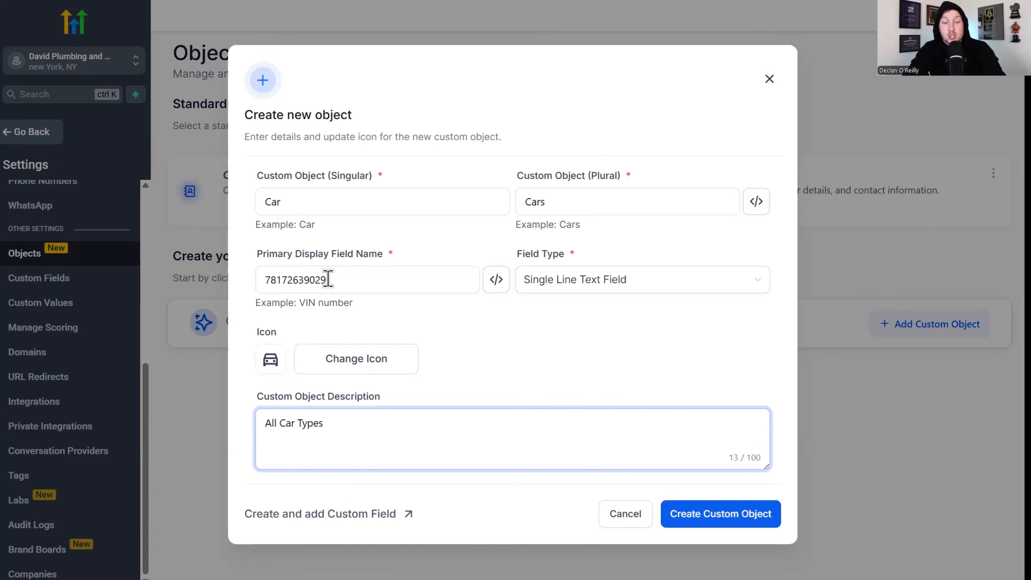
pyautogui.moveTo(356, 257); pyautogui.dragTo(414, 260)
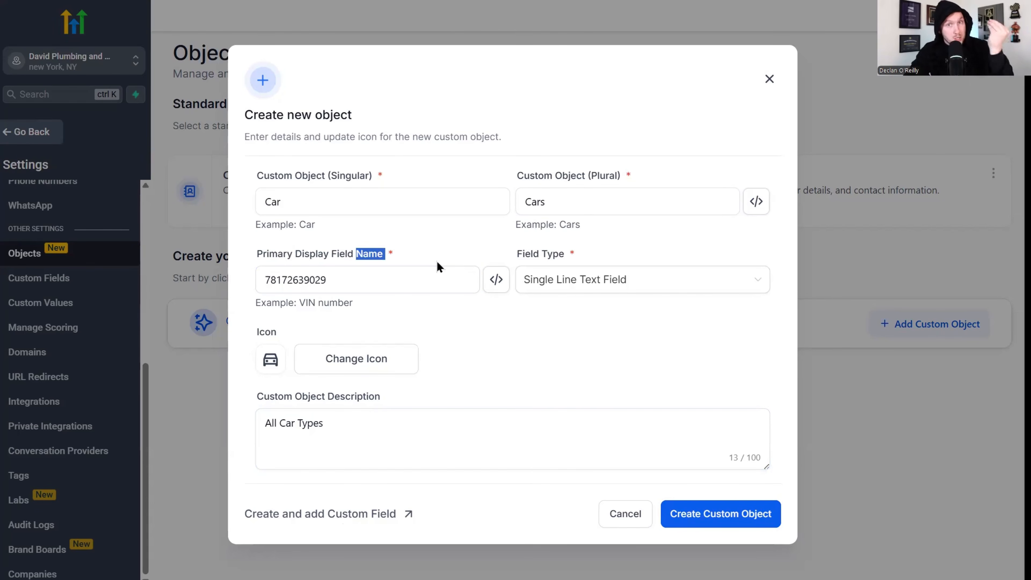
pyautogui.click(355, 258)
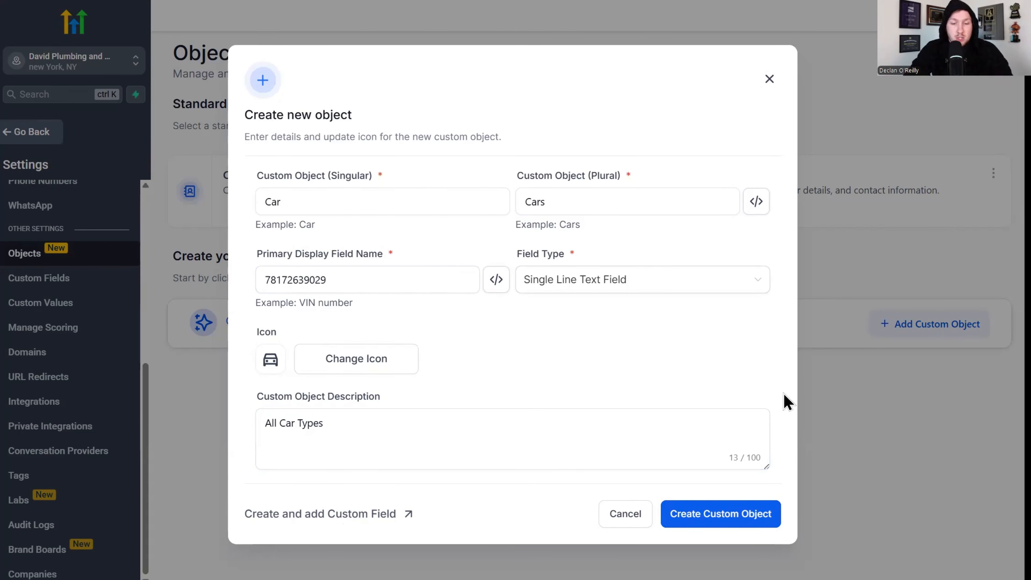
pyautogui.click(769, 523)
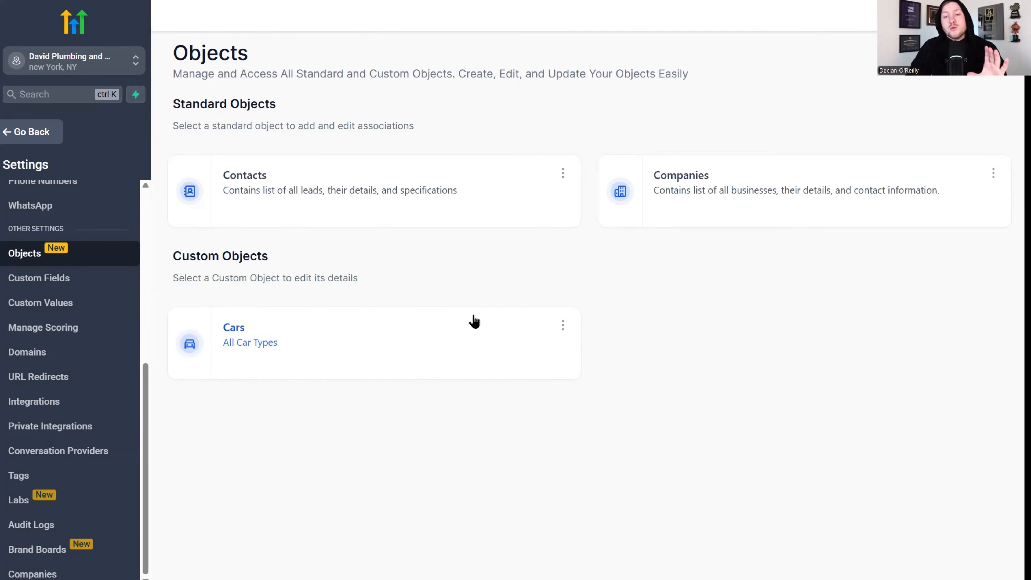
# Leave settings and return to the main Launchpad.
pyautogui.click(46, 134)
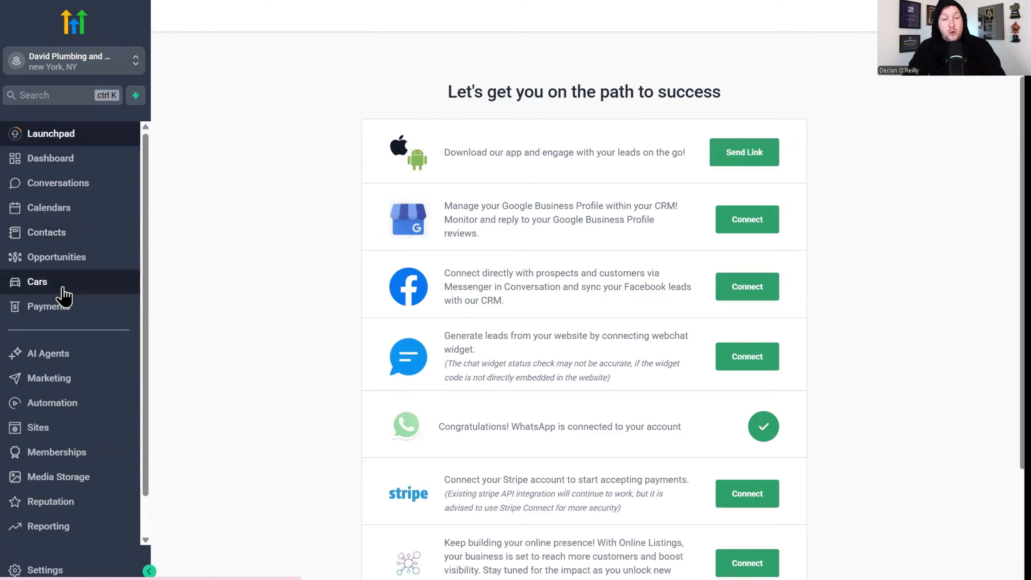
# Open the Cars records list showing two cars.
pyautogui.click(63, 289)
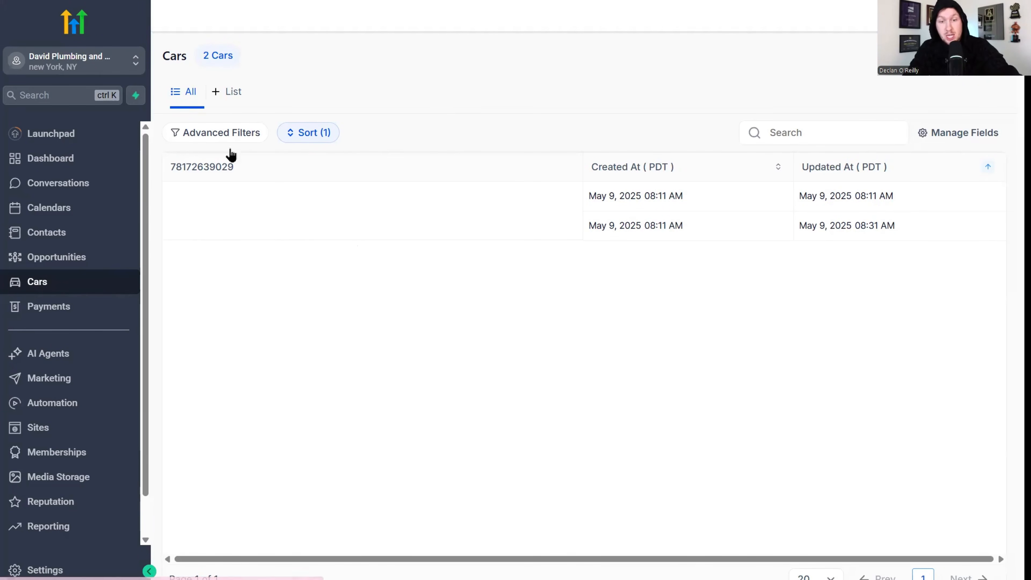
pyautogui.click(974, 55)
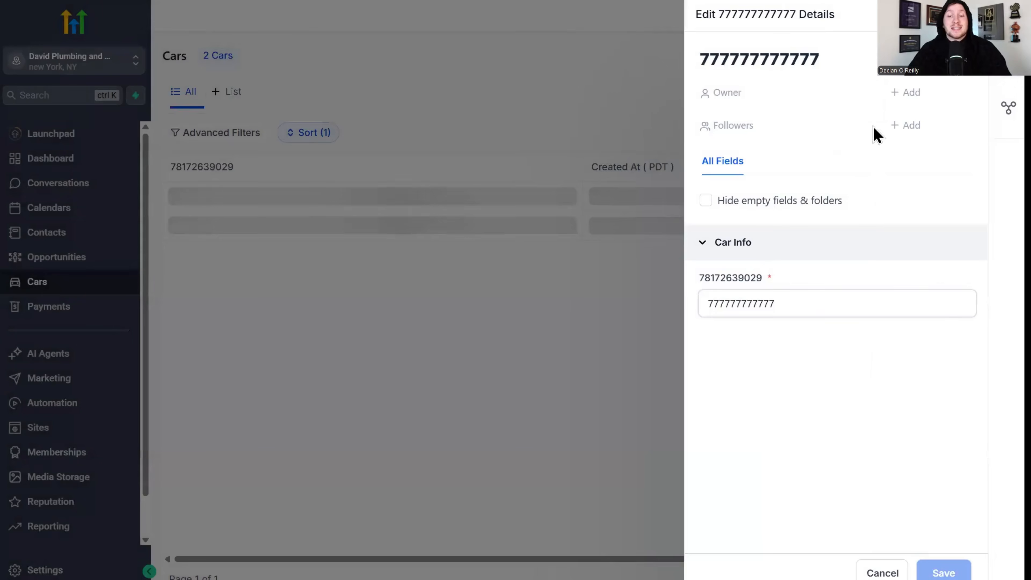
pyautogui.click(1008, 15)
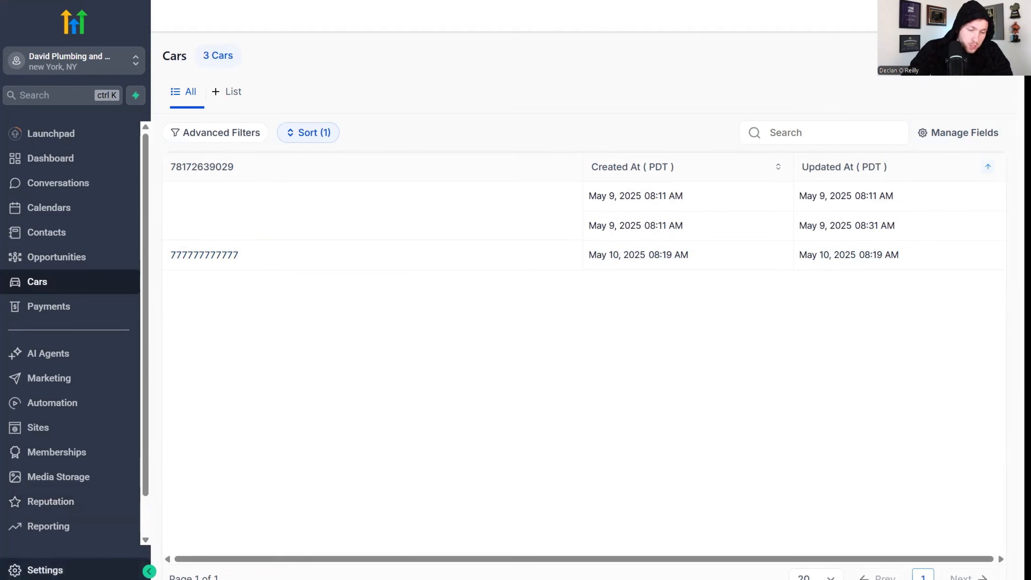
pyautogui.click(37, 569)
# Begin a Single Line custom field from the Cars object's Add Custom Fields option.
pyautogui.scroll(-8, 97, 508)
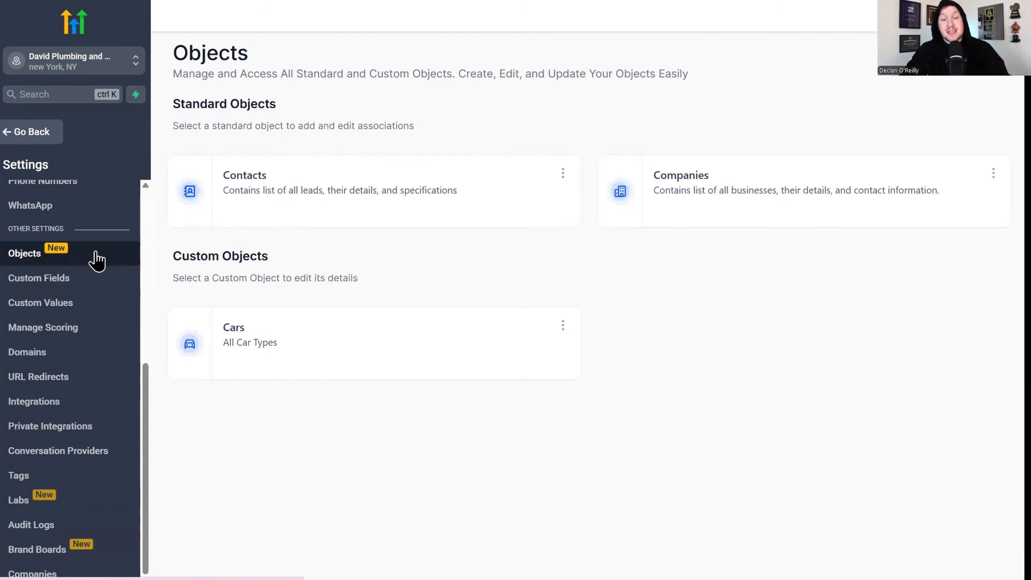
pyautogui.click(563, 327)
pyautogui.click(563, 327)
pyautogui.click(563, 327)
pyautogui.click(518, 416)
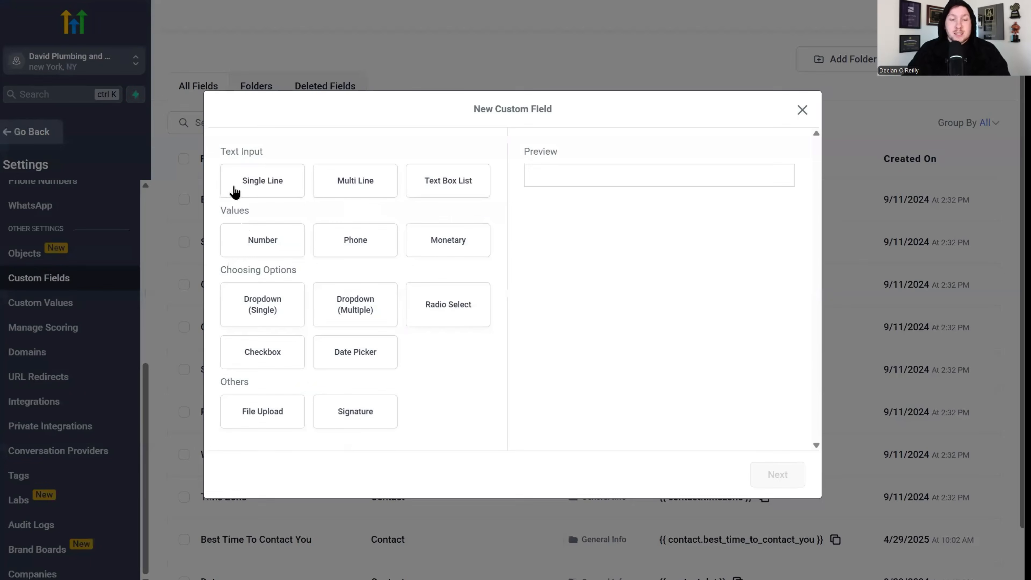
pyautogui.click(261, 190)
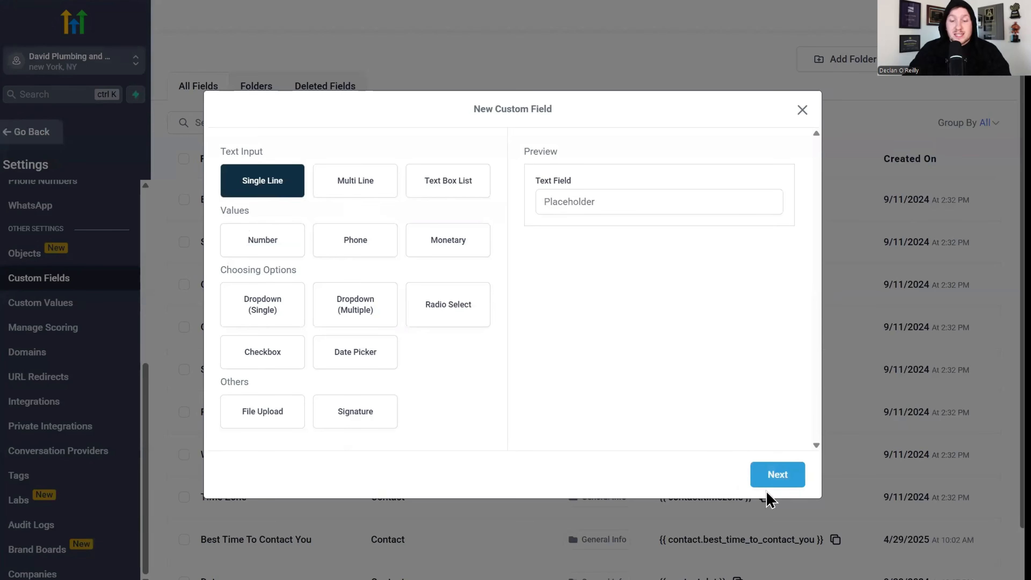
pyautogui.click(777, 474)
# Save a single-line 'Brand' field on the Car object in the Car Info group.
pyautogui.click(332, 258)
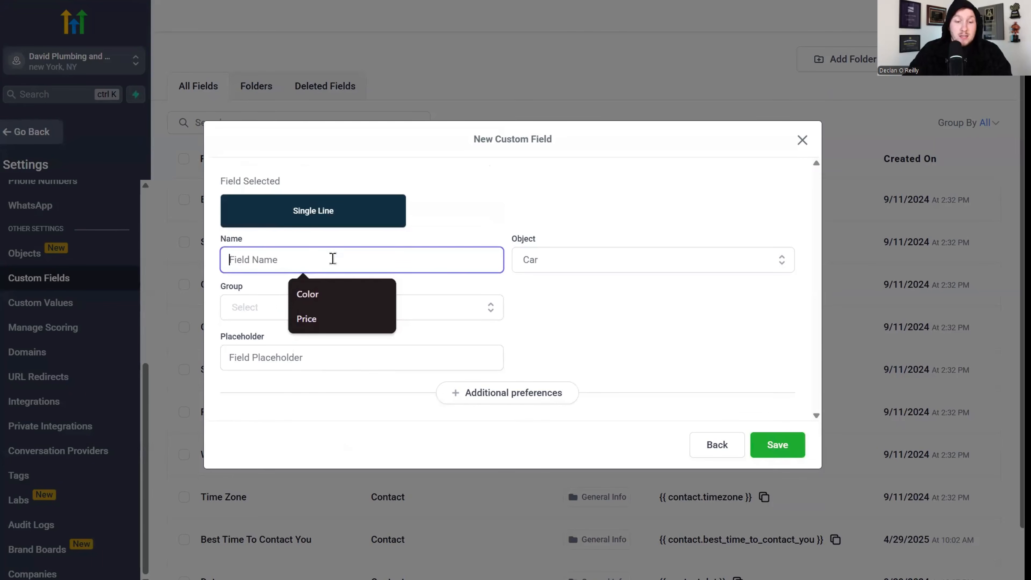
pyautogui.write('Brand')
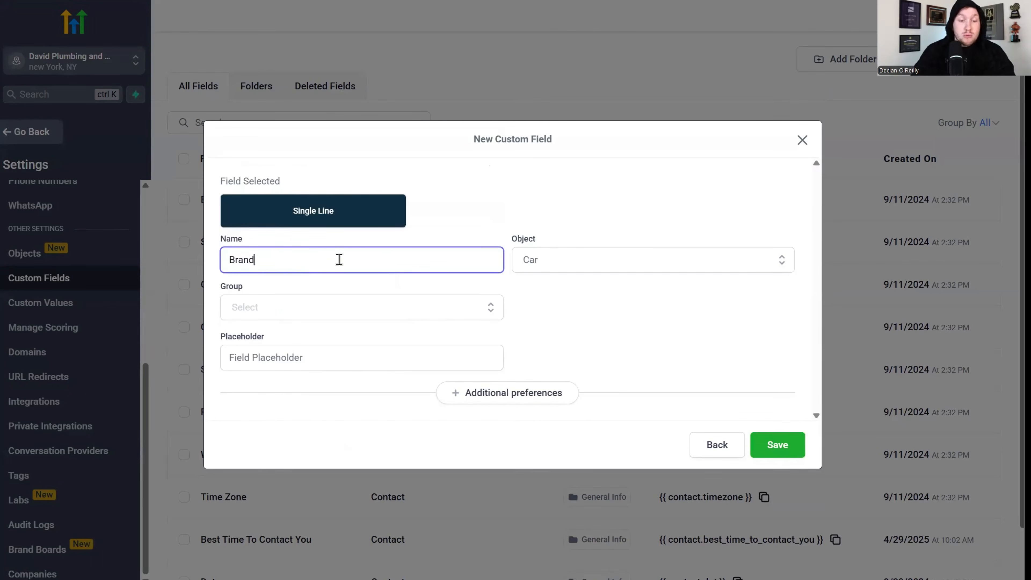
pyautogui.click(568, 268)
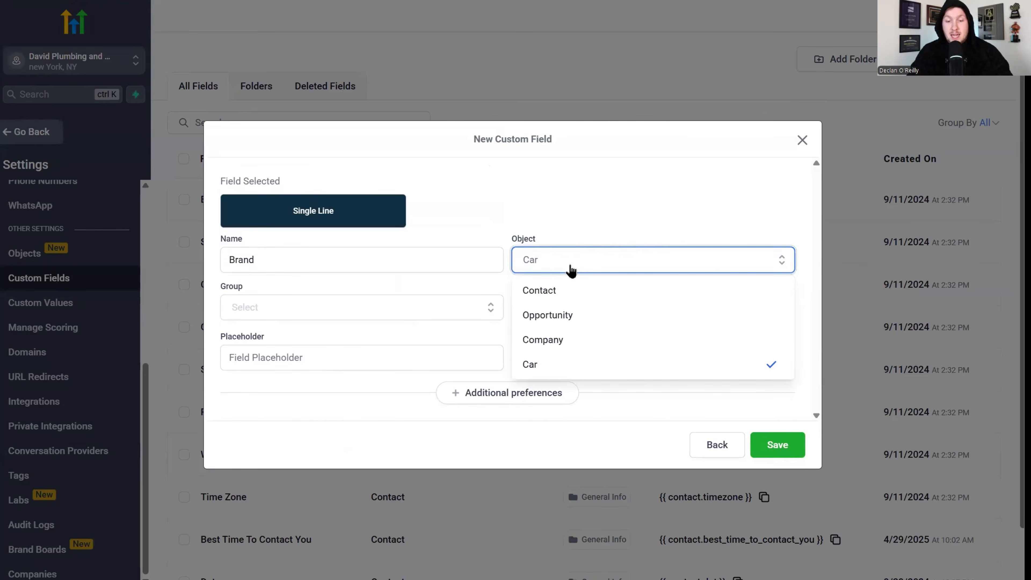
pyautogui.click(557, 367)
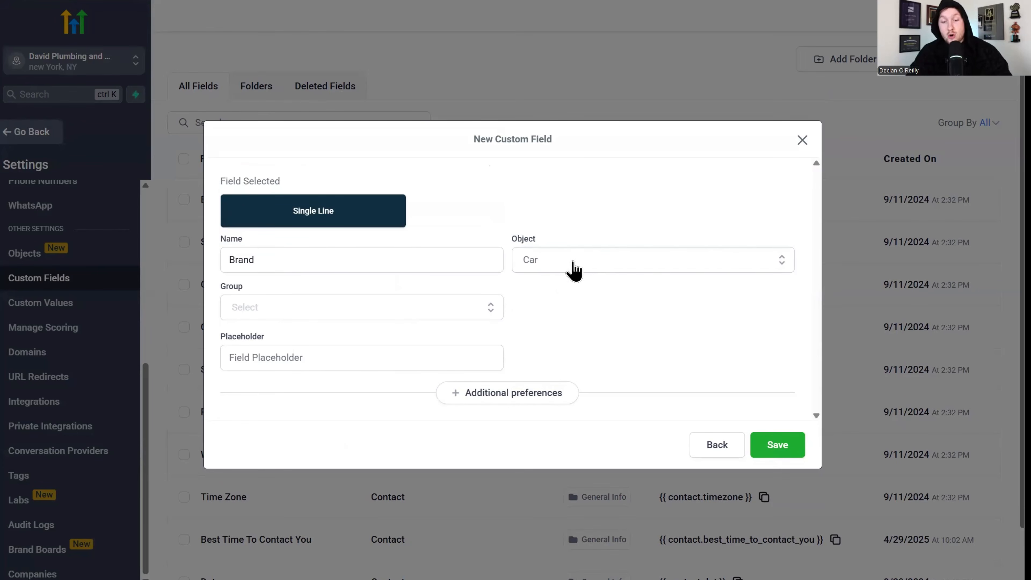
pyautogui.click(590, 261)
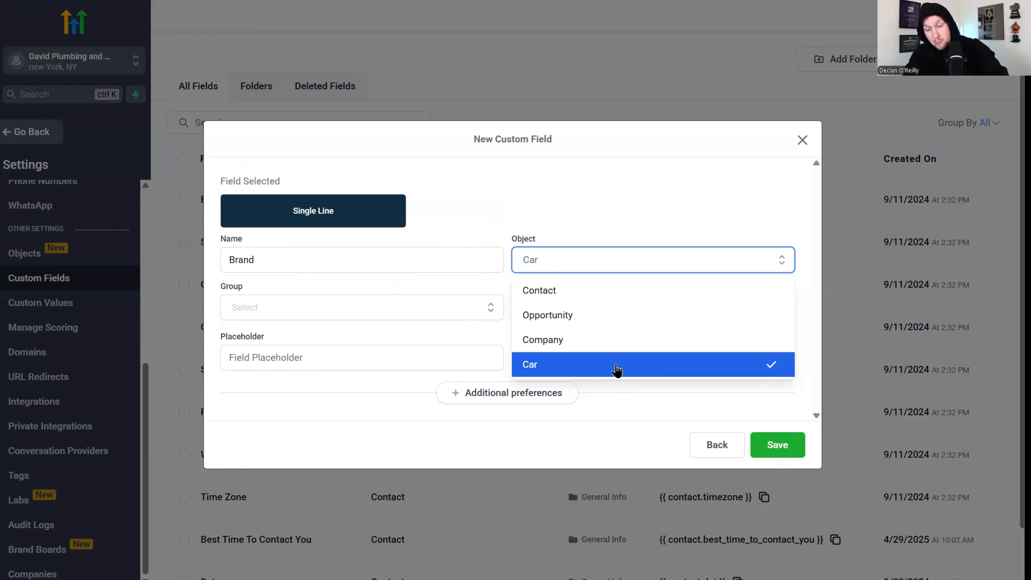
pyautogui.click(626, 363)
pyautogui.click(445, 313)
pyautogui.click(429, 338)
pyautogui.click(781, 444)
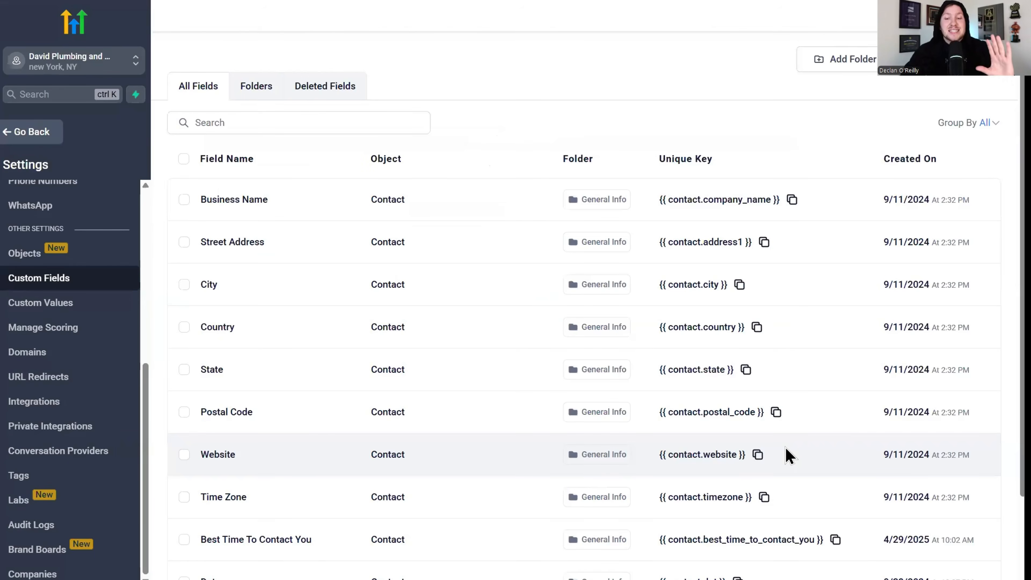
# Create a single-line Cars field named Color, assigned to object Car in the Car Info group.
pyautogui.click(61, 256)
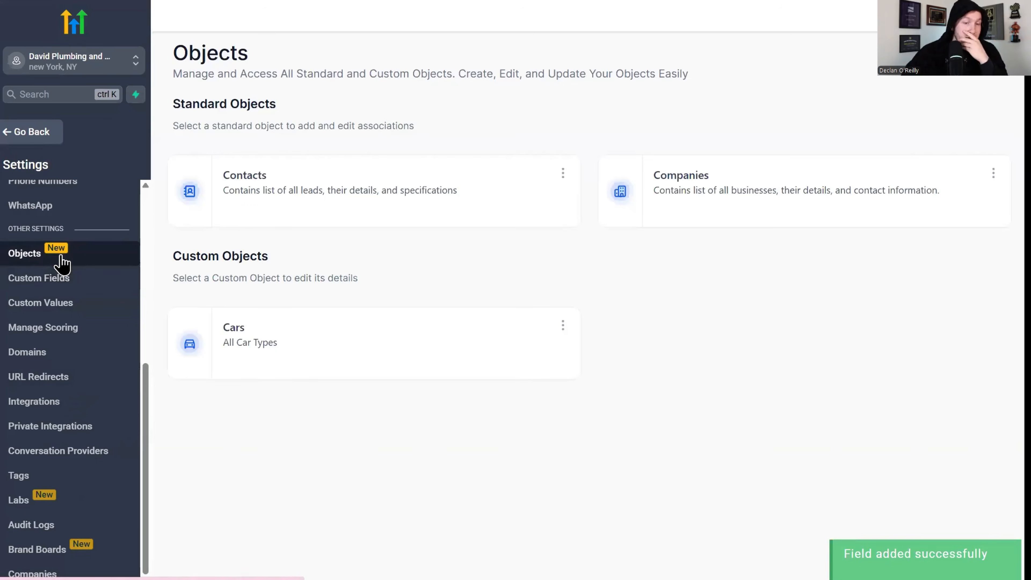
pyautogui.click(562, 326)
pyautogui.click(504, 409)
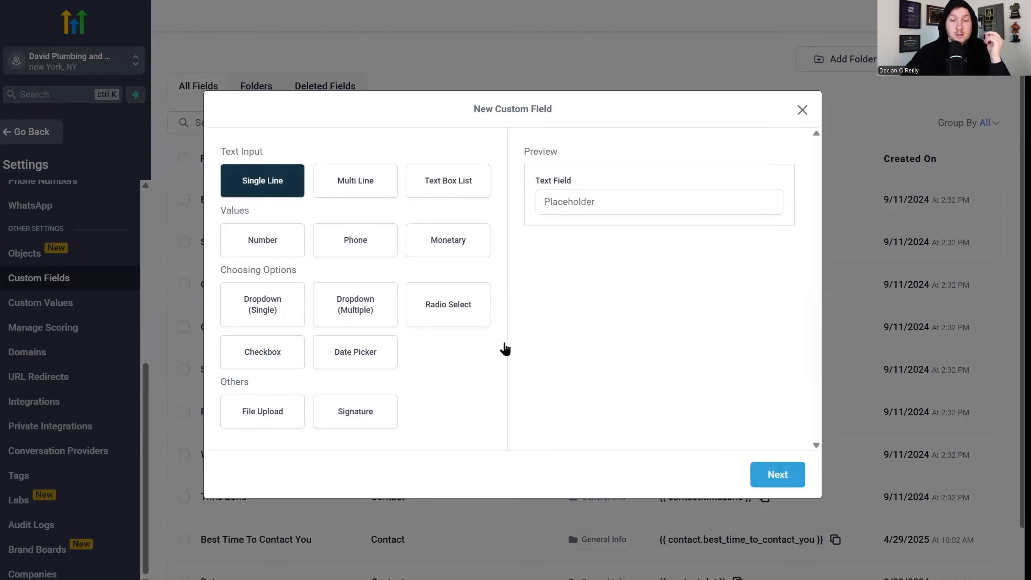
pyautogui.click(788, 477)
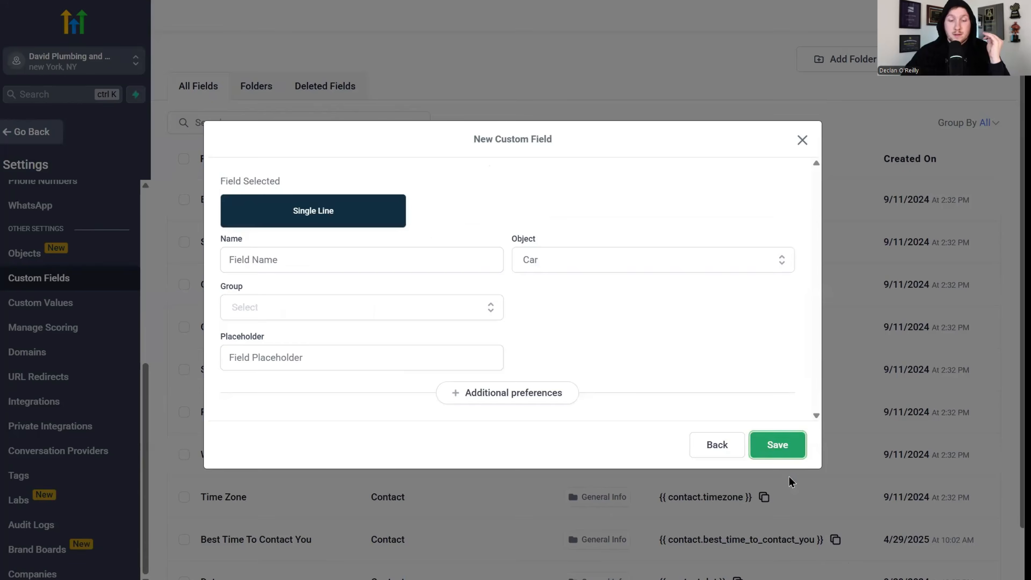
pyautogui.click(401, 260)
pyautogui.write('Color')
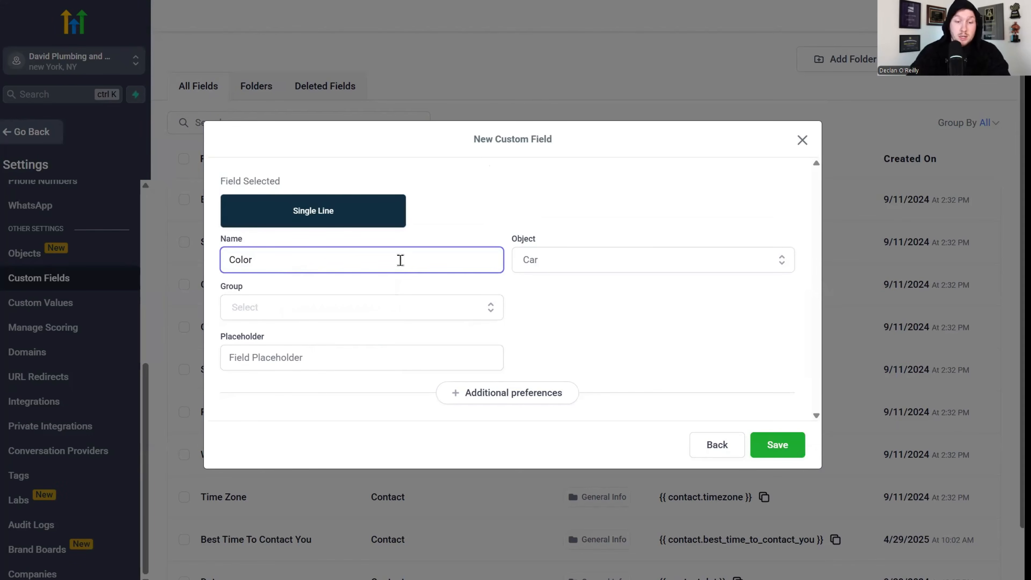
pyautogui.click(579, 258)
pyautogui.click(559, 363)
pyautogui.click(451, 315)
pyautogui.click(433, 342)
pyautogui.click(779, 442)
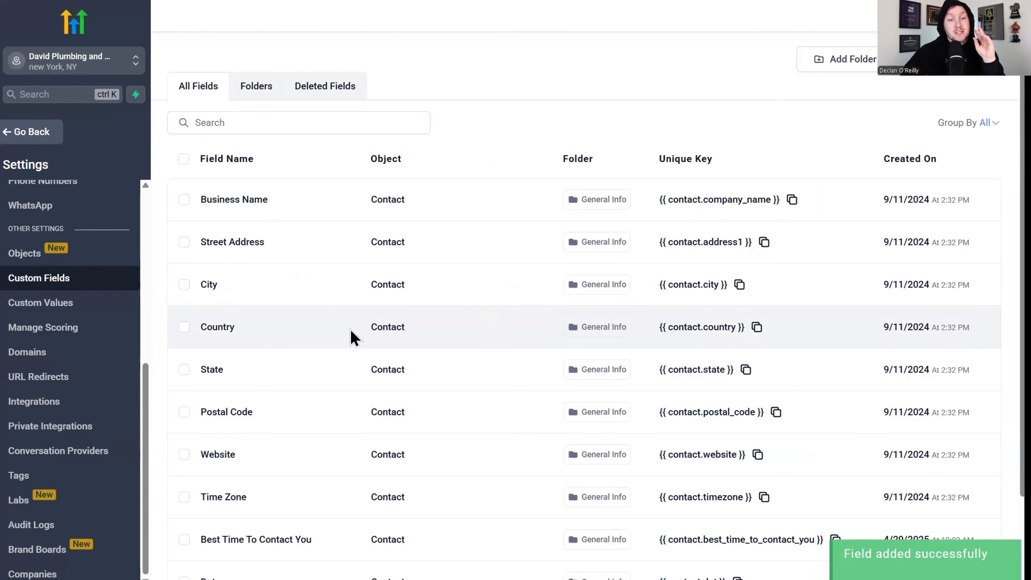
# Return to the Cars records list and open the third car record for editing.
pyautogui.click(38, 143)
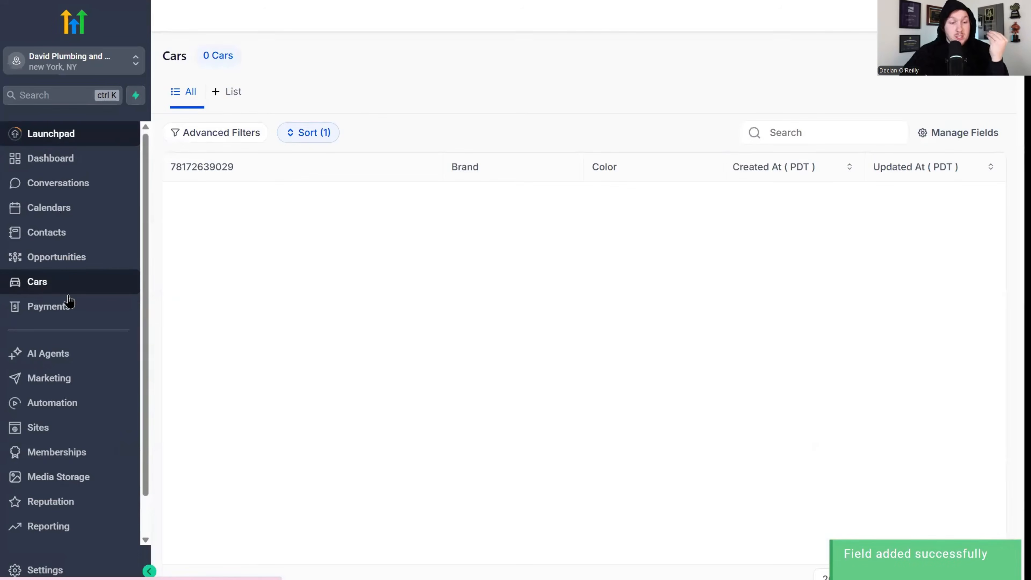
pyautogui.click(66, 289)
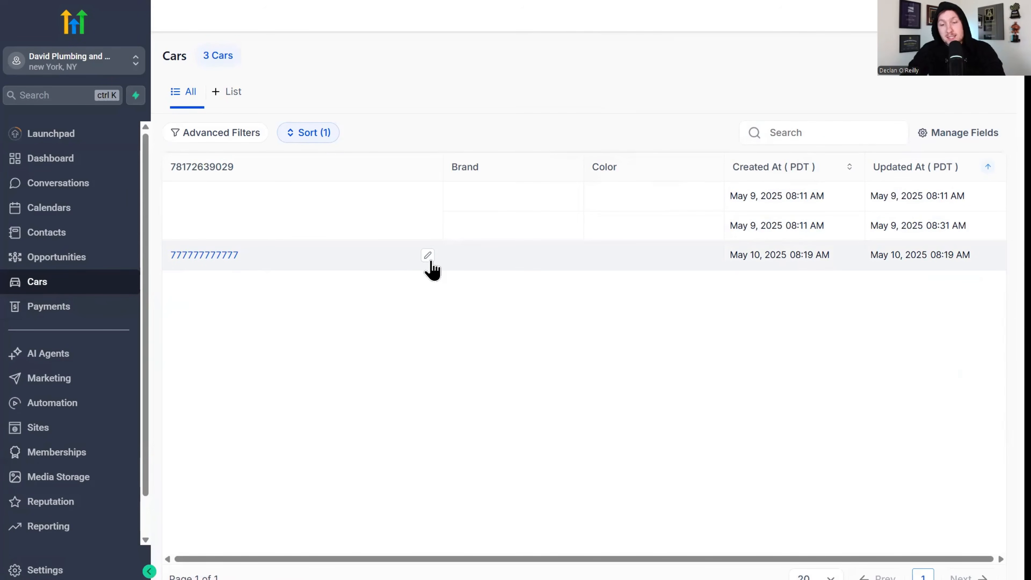
pyautogui.click(428, 257)
# Set the record's Brand to Toyota, correcting the 'Toyata' typo, and Color to Green, then save.
pyautogui.click(773, 363)
pyautogui.write('Toyata')
pyautogui.rightClick(725, 367)
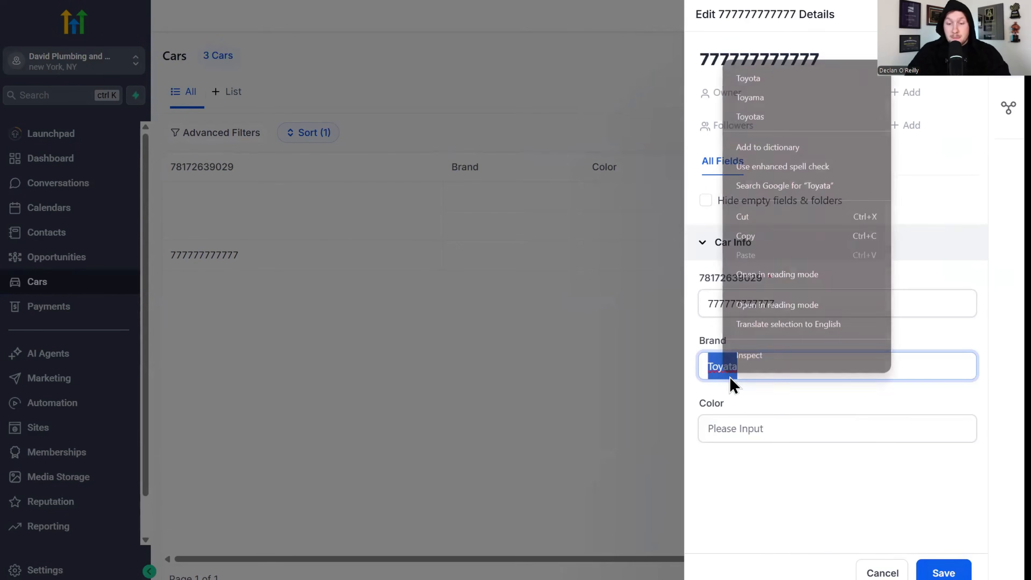
pyautogui.click(783, 76)
pyautogui.click(758, 422)
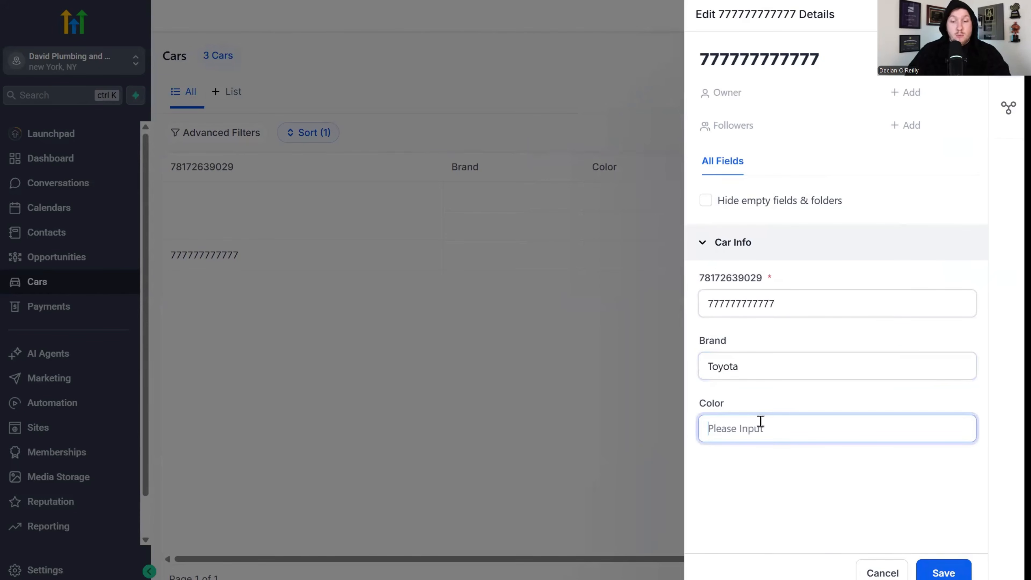
pyautogui.write('Green')
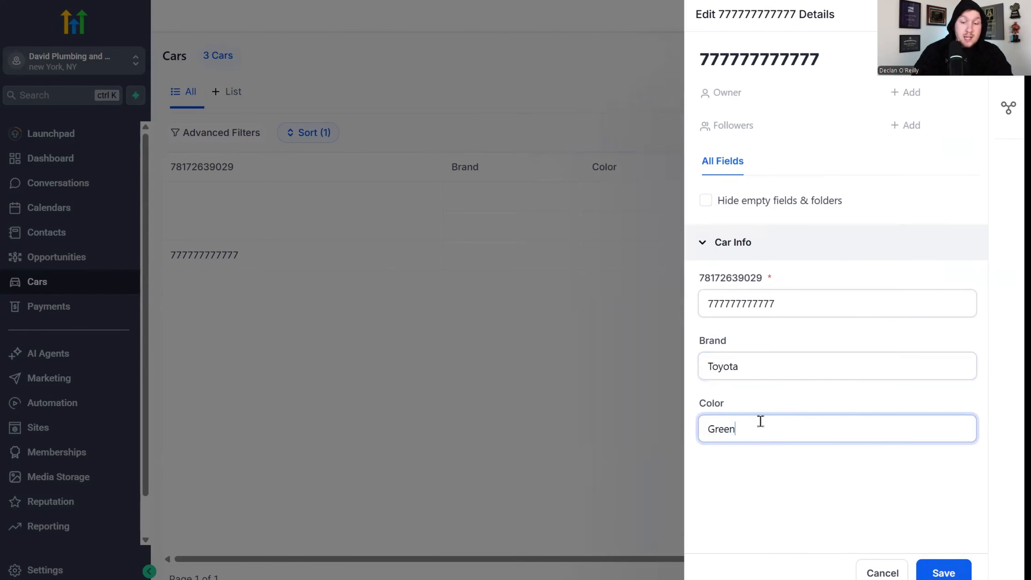
pyautogui.click(958, 570)
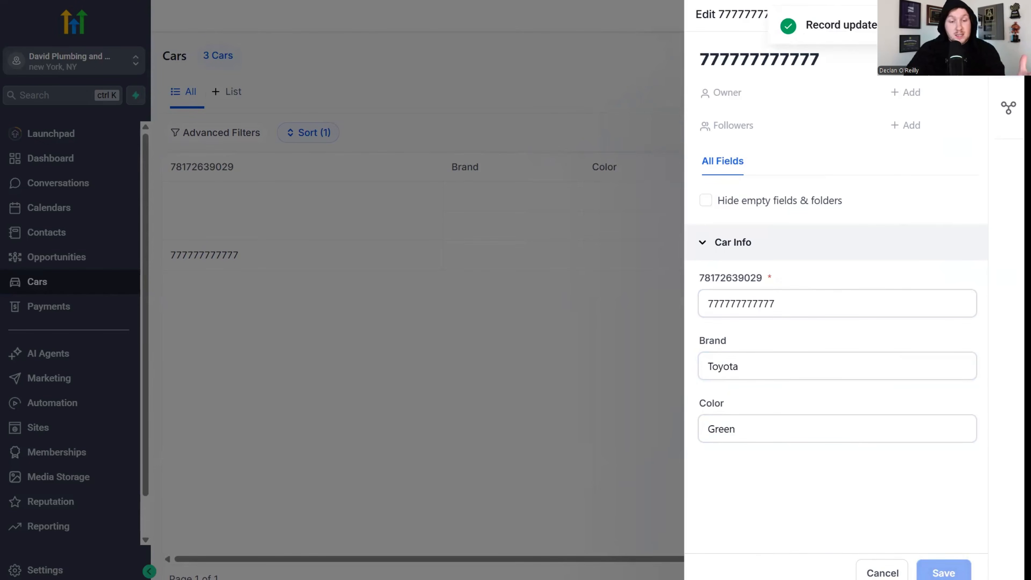
pyautogui.click(1010, 14)
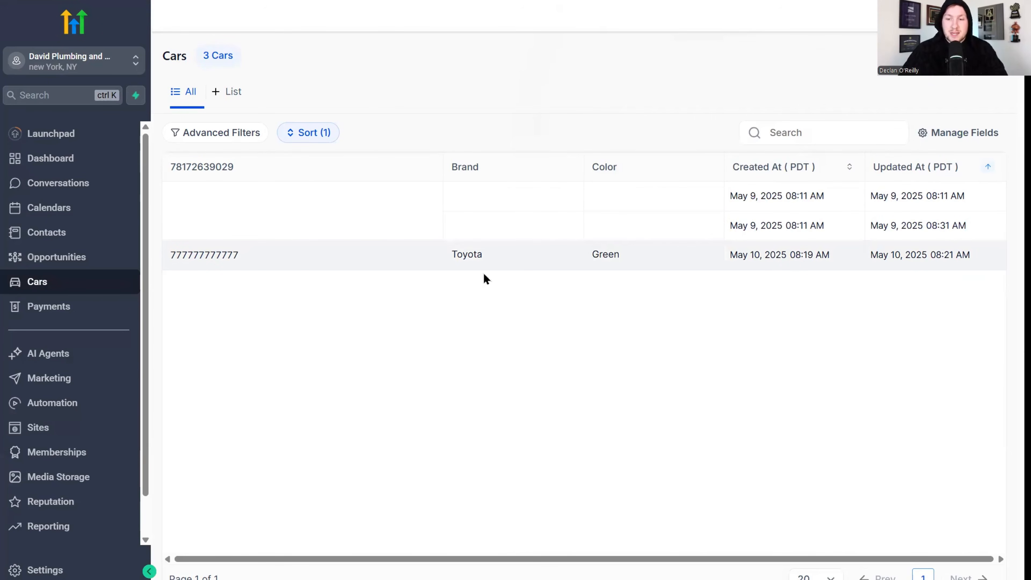
# Remove the Color column from the Cars table via Manage Fields.
pyautogui.click(426, 258)
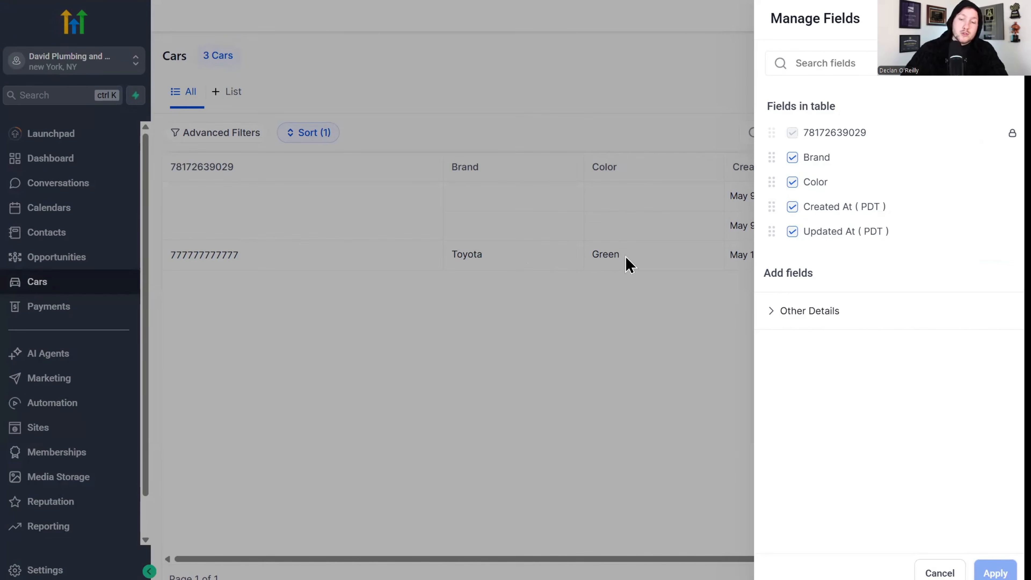
pyautogui.click(801, 187)
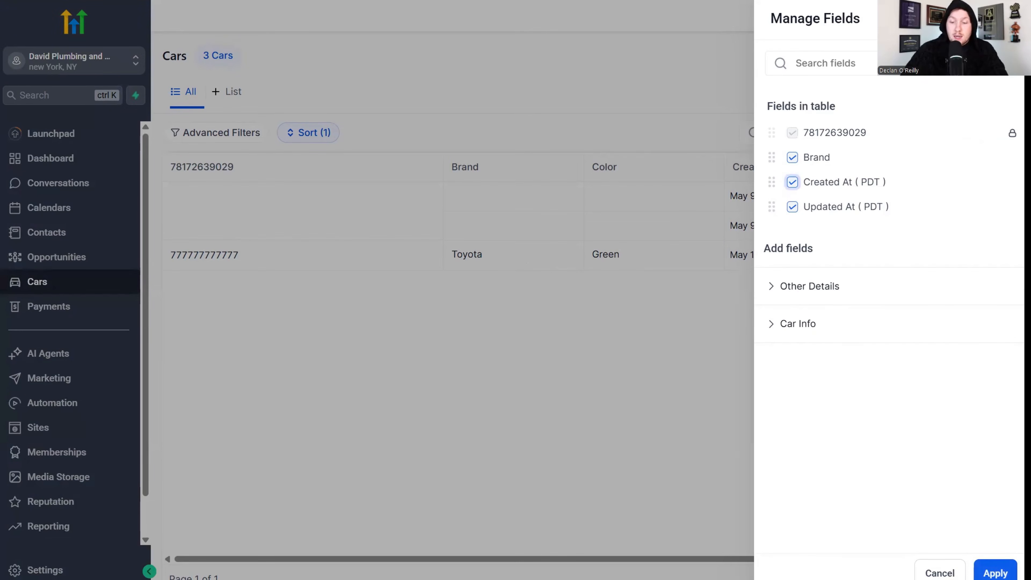
pyautogui.click(995, 573)
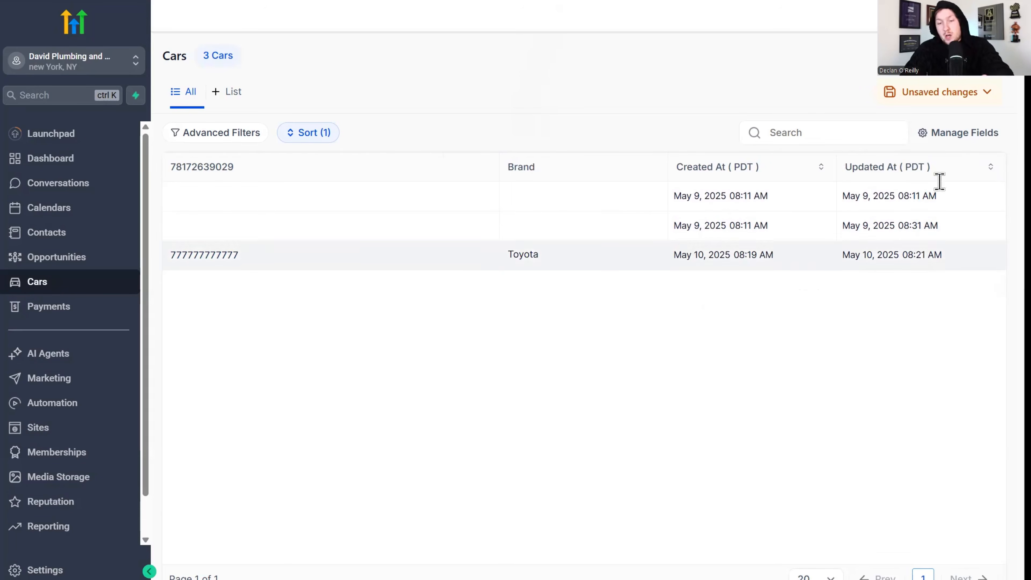
# Re-add Color from the Car Info group so it becomes the last table column.
pyautogui.click(987, 140)
pyautogui.click(800, 325)
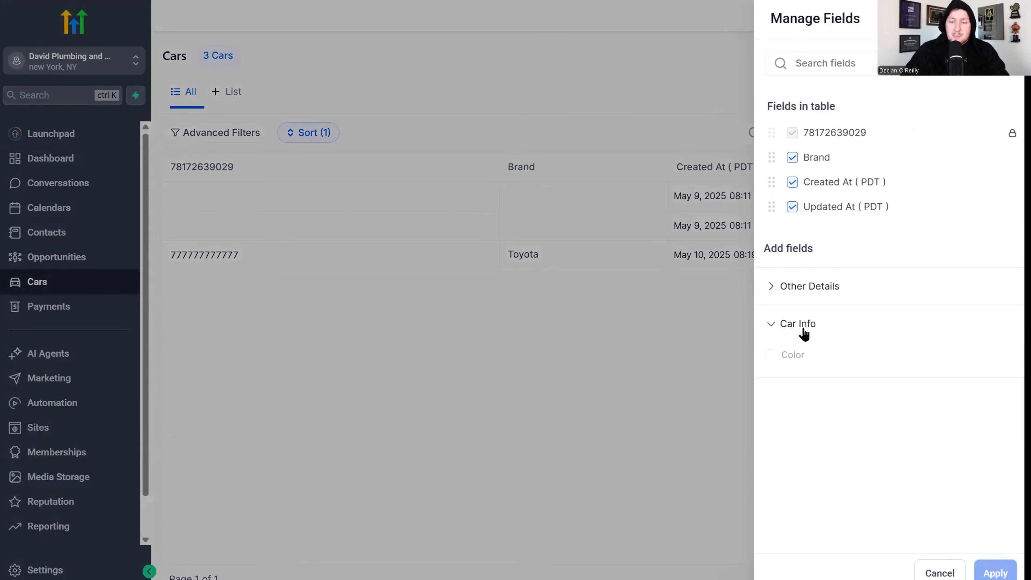
pyautogui.click(771, 355)
pyautogui.click(986, 566)
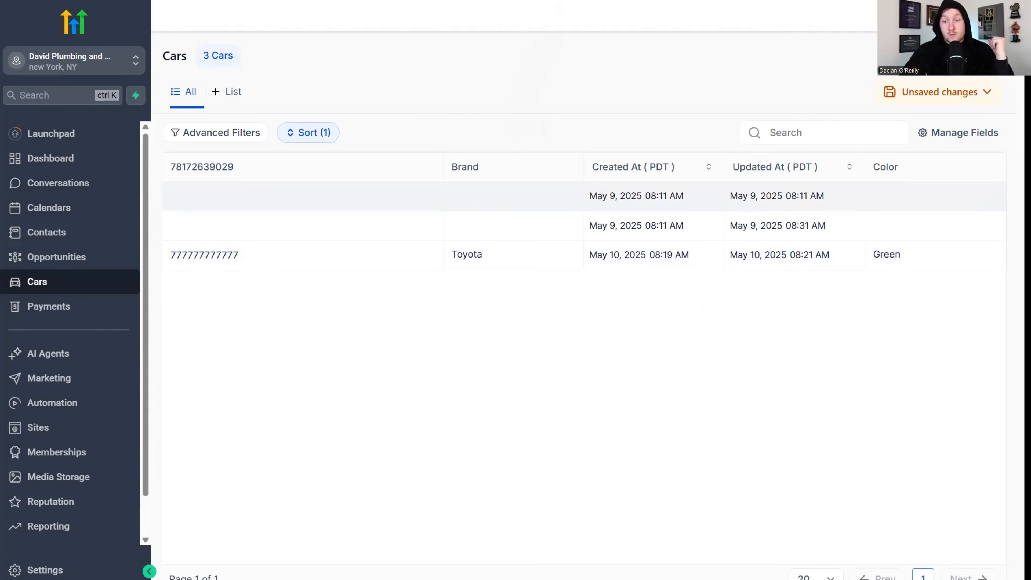
pyautogui.click(975, 56)
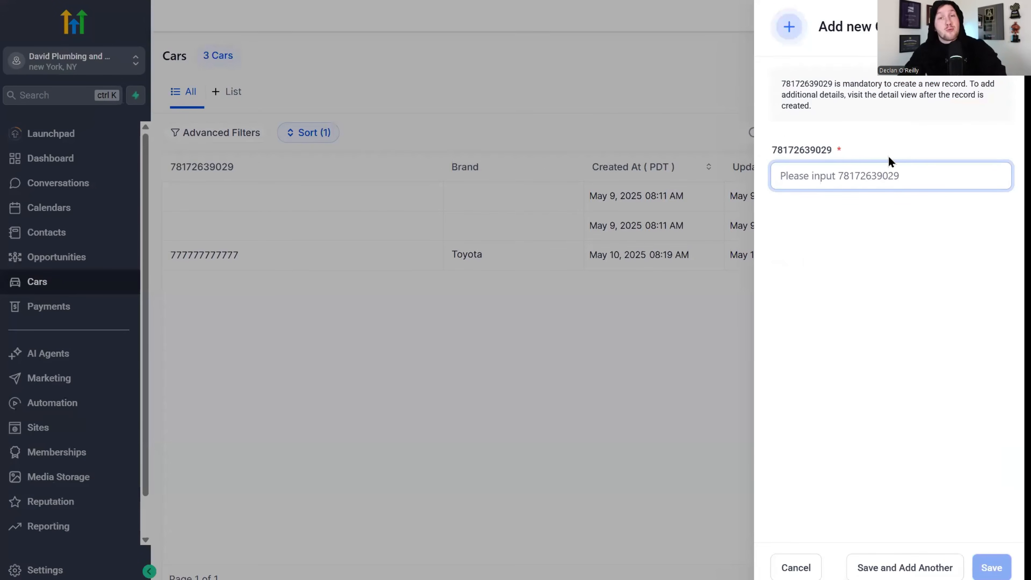
pyautogui.write('88888888888')
pyautogui.click(986, 568)
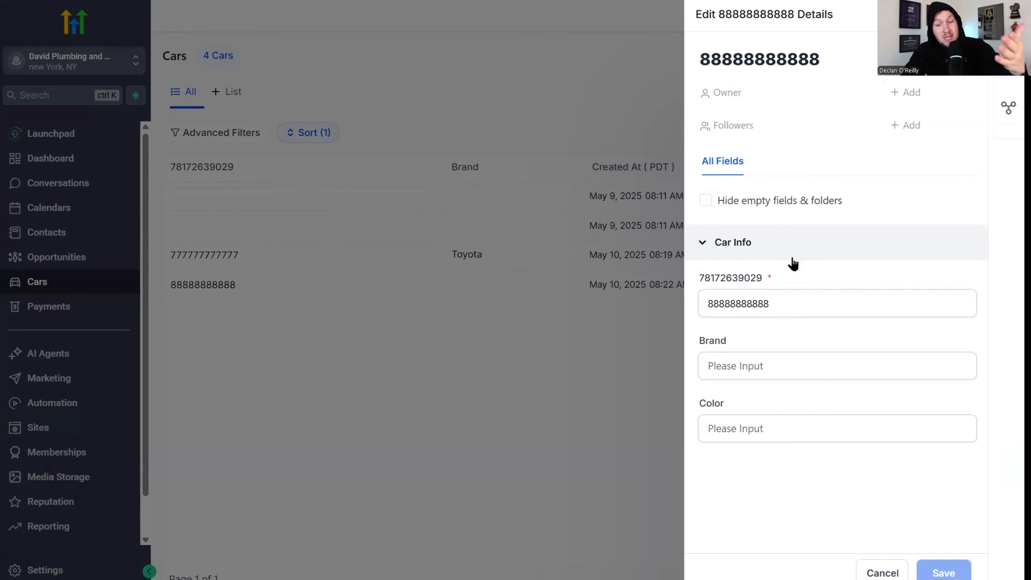
pyautogui.click(795, 361)
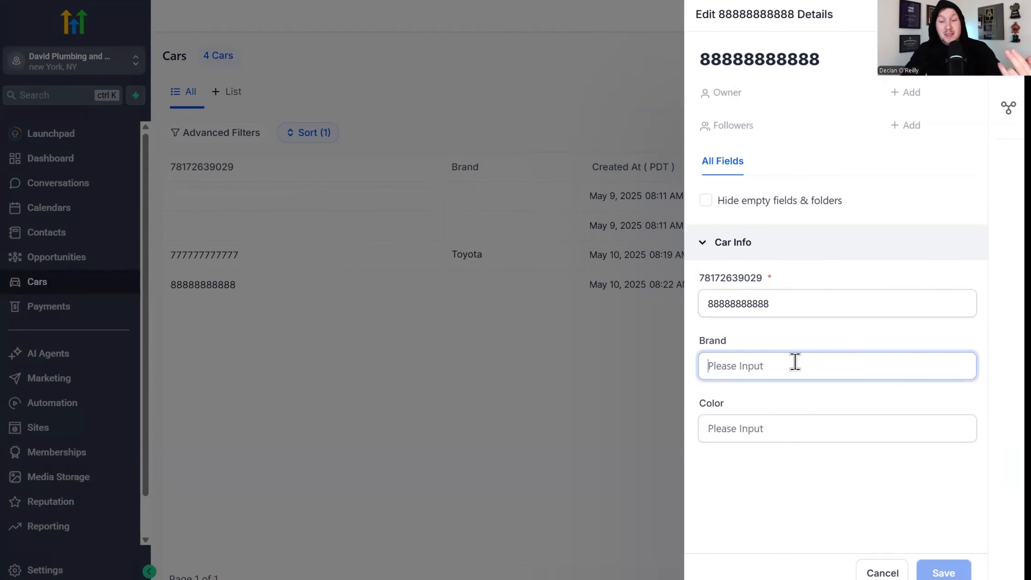
pyautogui.write('Ford')
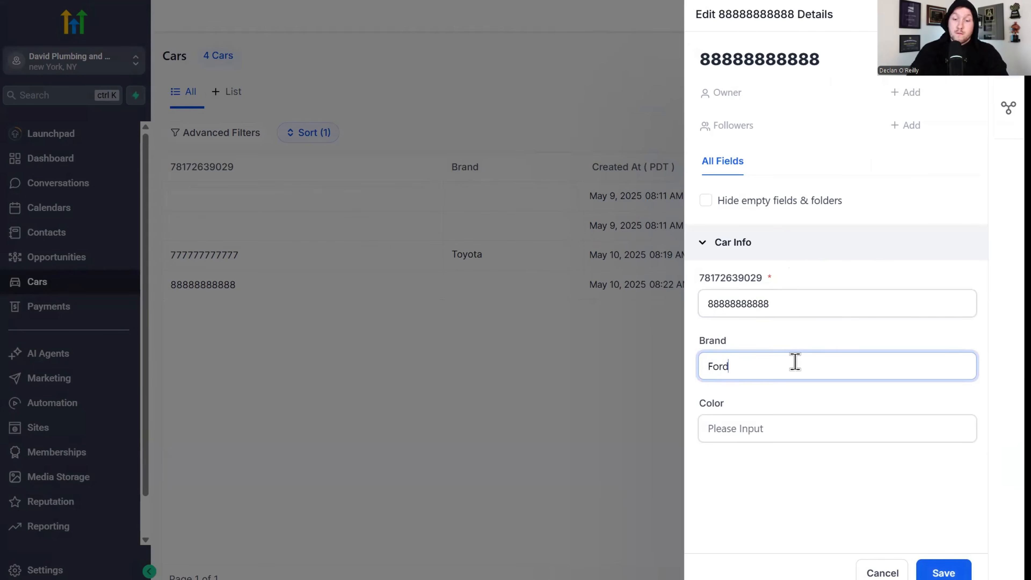
pyautogui.click(795, 406)
pyautogui.write('Black')
pyautogui.click(939, 570)
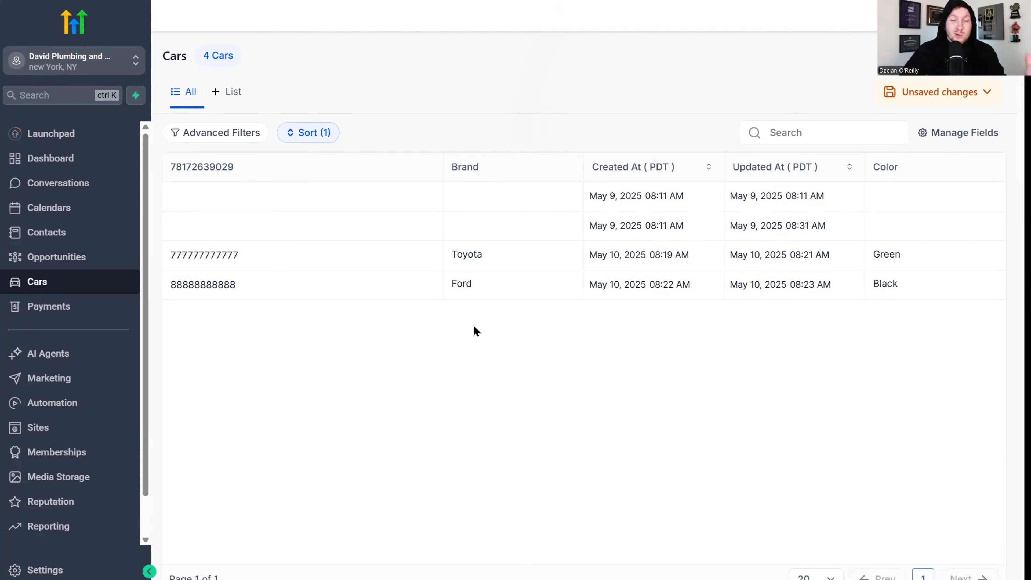
# From the Toyota record, reach the Cars object settings and show its empty Associations tab.
pyautogui.click(428, 256)
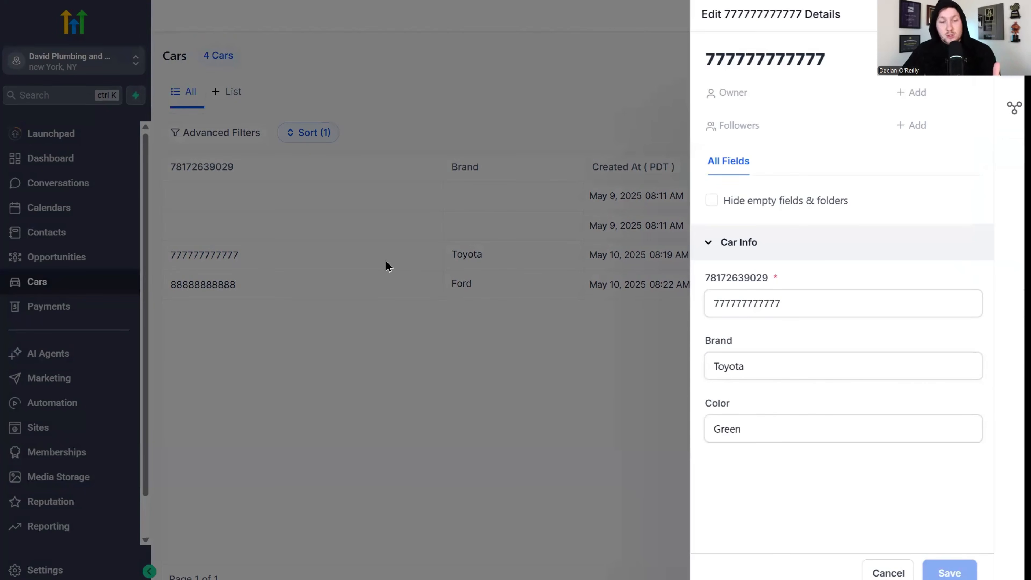
pyautogui.click(1008, 108)
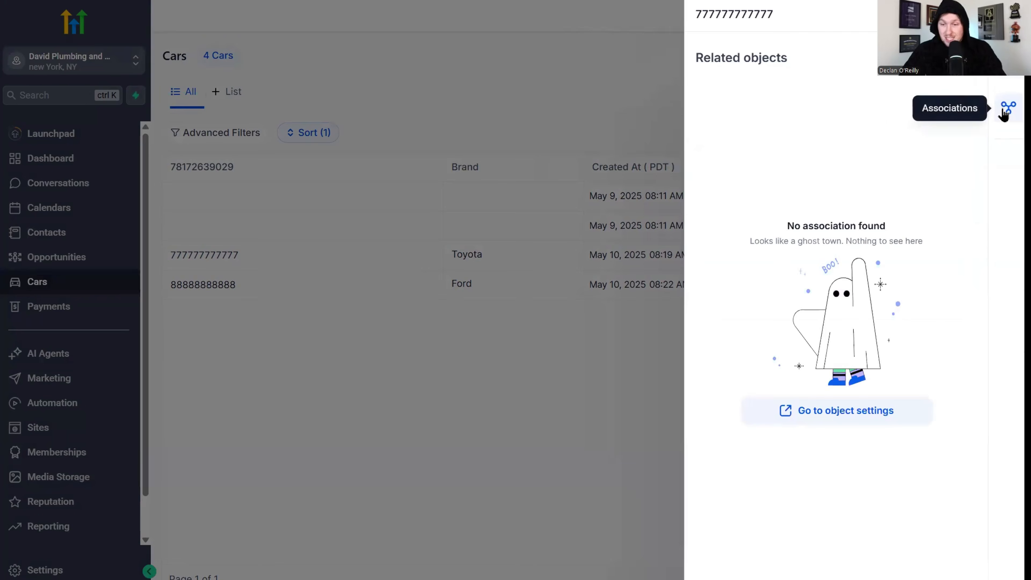
pyautogui.click(884, 415)
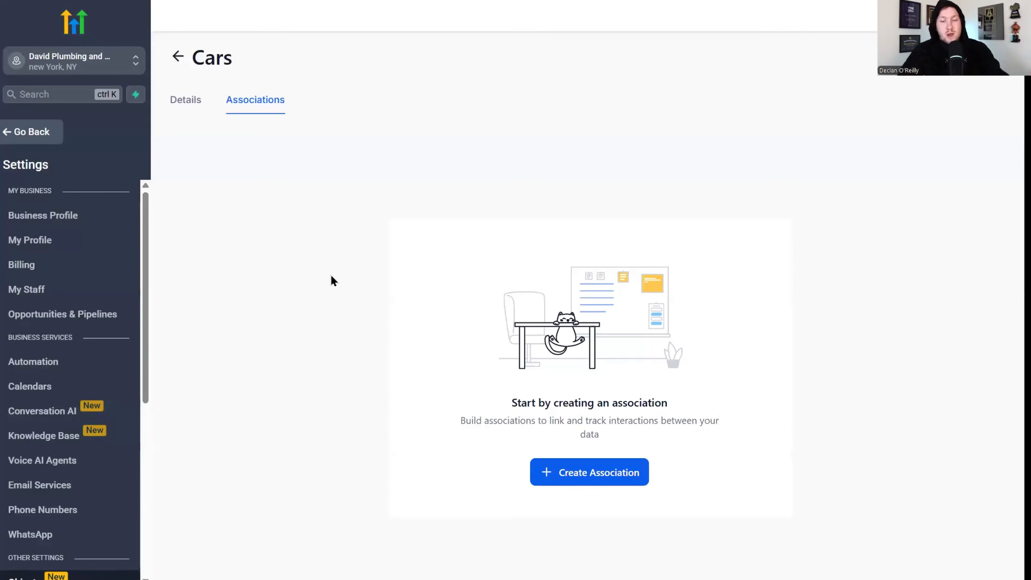
pyautogui.click(197, 109)
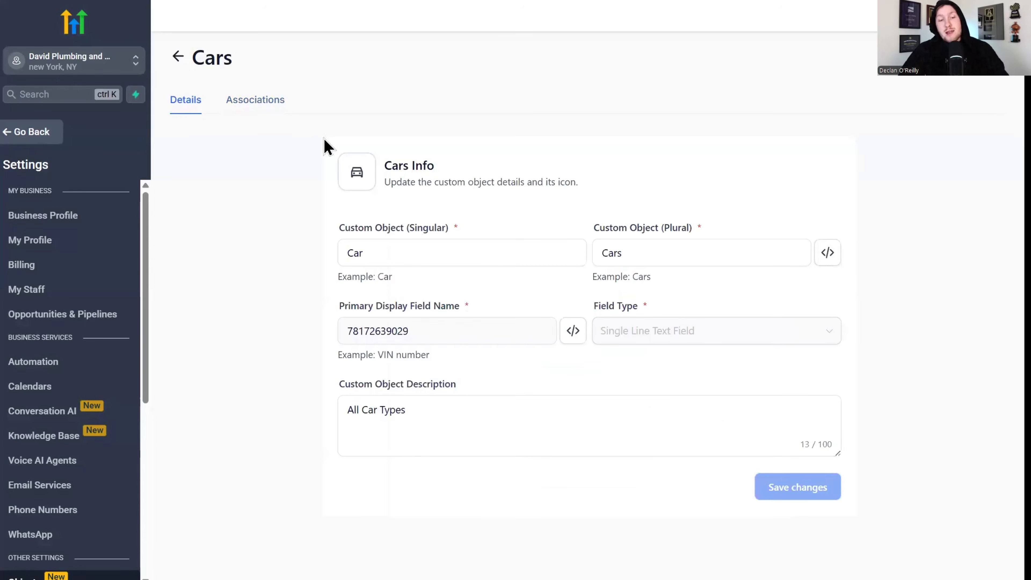
pyautogui.click(178, 57)
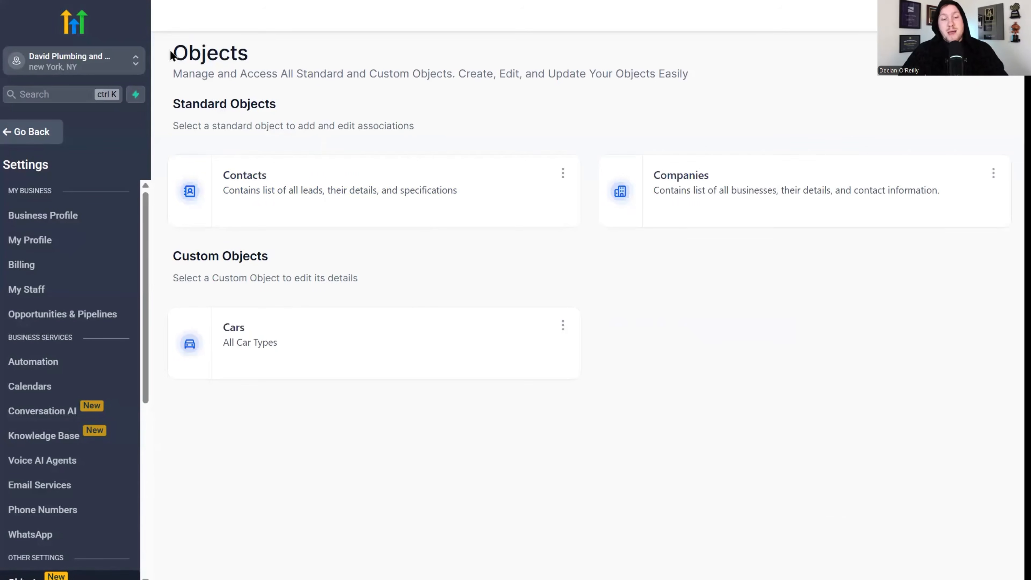
pyautogui.click(305, 346)
pyautogui.click(265, 102)
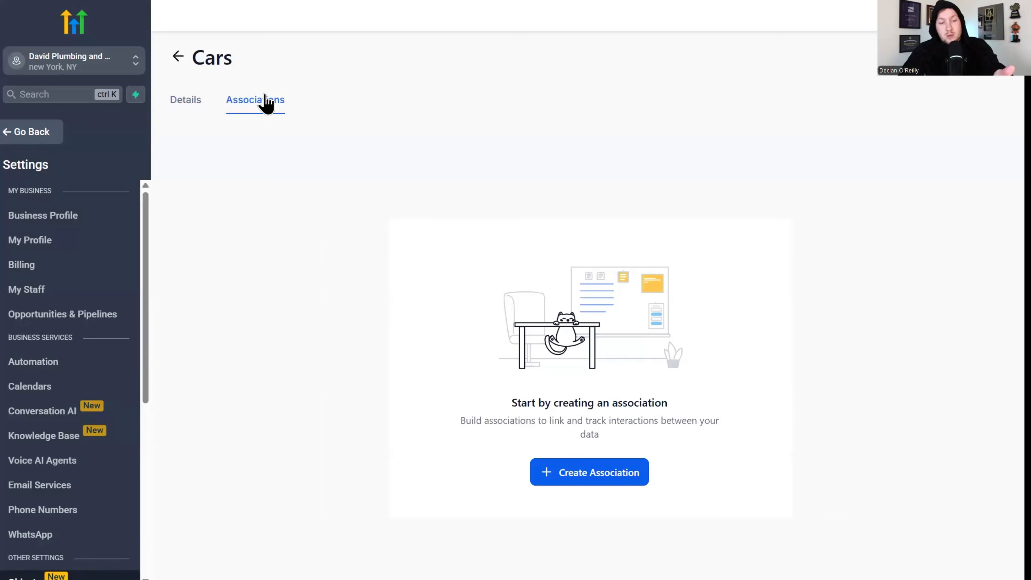
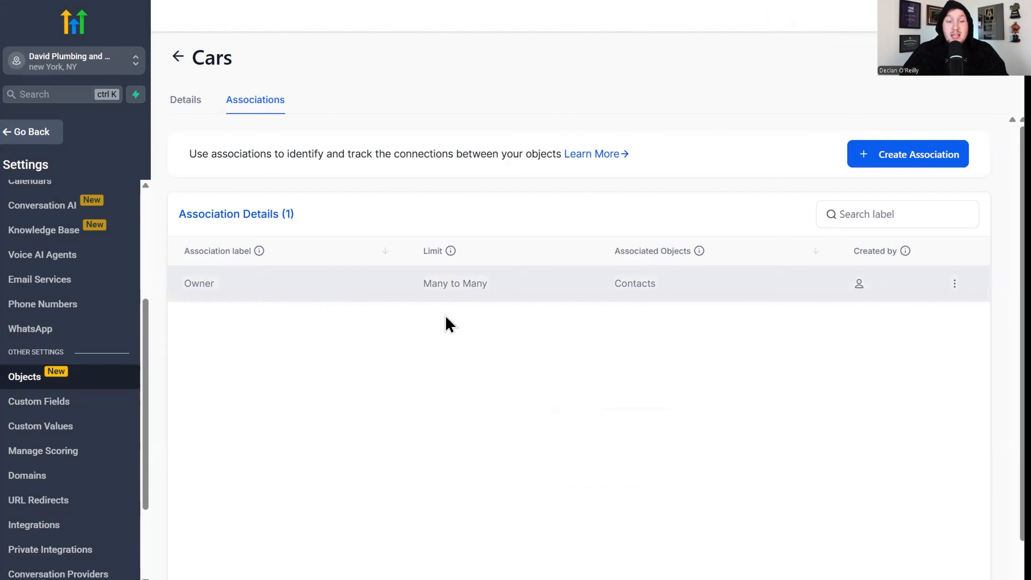
# Open the Cars records list, now showing four car records.
pyautogui.click(53, 289)
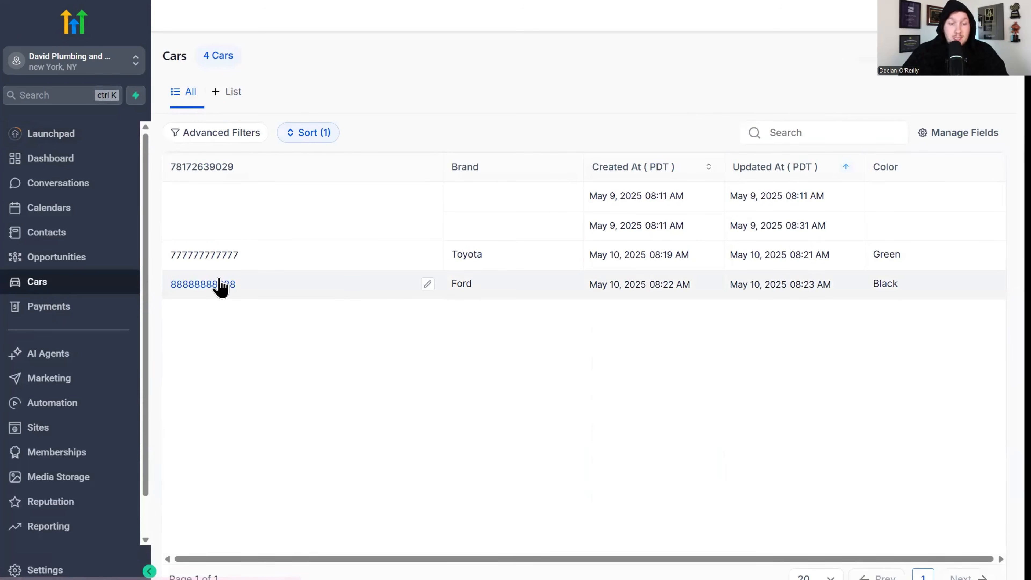
# Associate the Ford car with its owner contact, save, close the panel, and open settings.
pyautogui.click(428, 286)
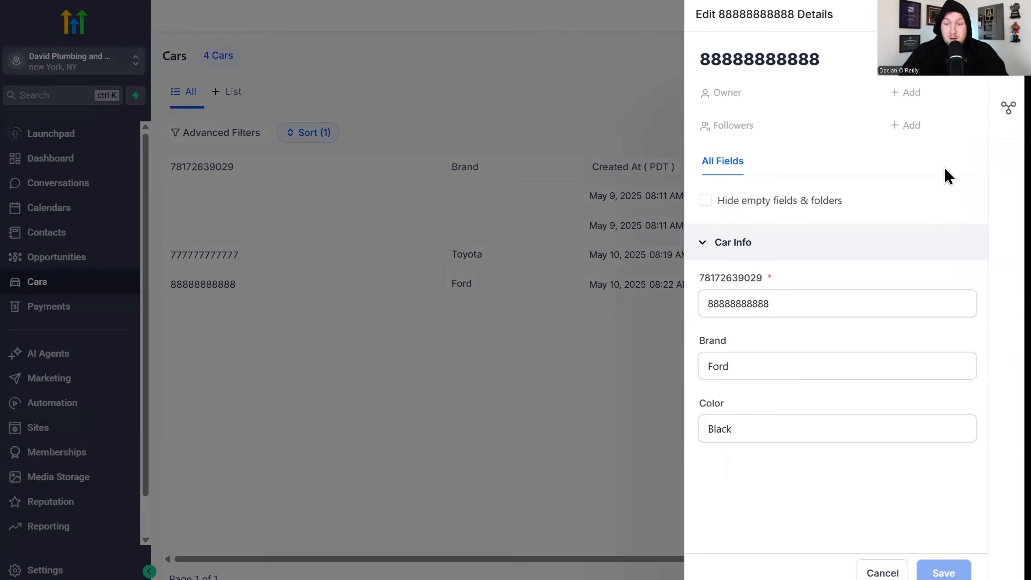
pyautogui.click(1007, 109)
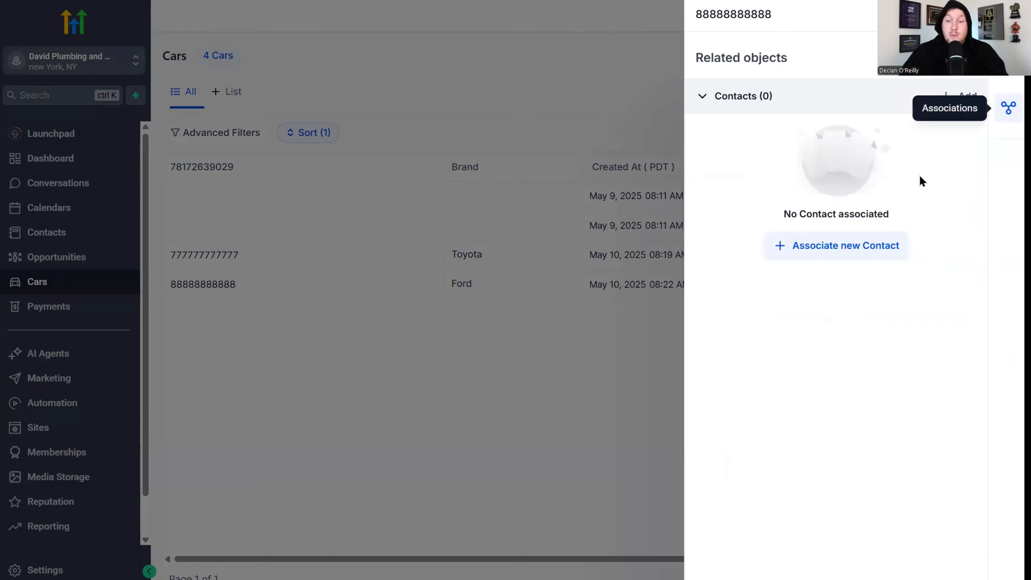
pyautogui.click(883, 256)
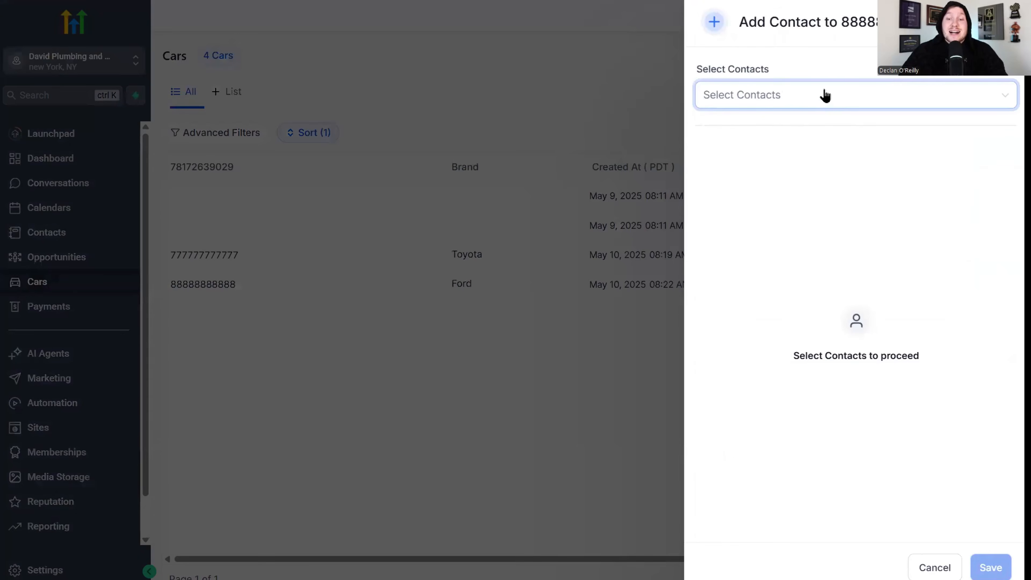
pyautogui.click(824, 97)
pyautogui.click(821, 148)
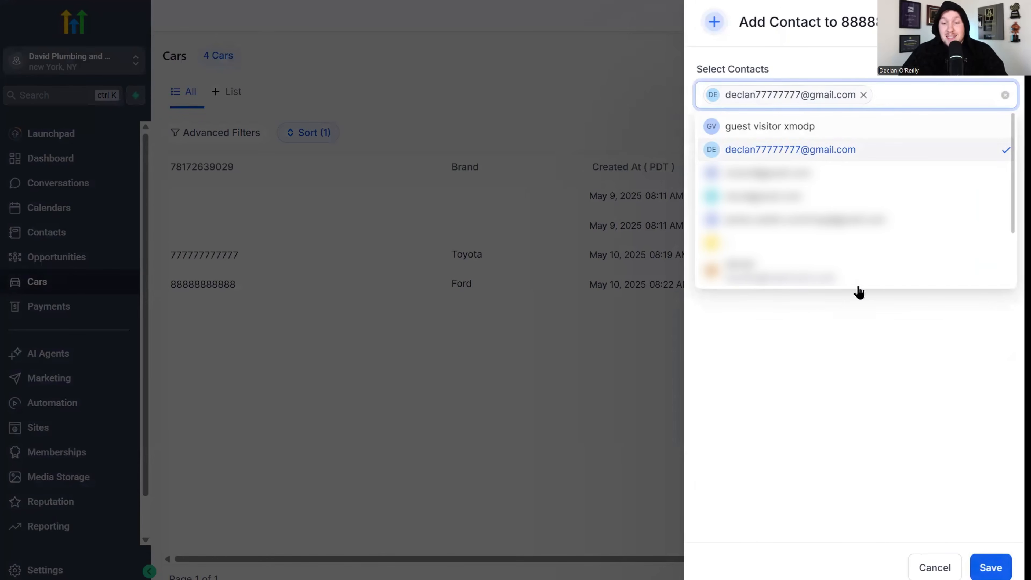
pyautogui.click(990, 567)
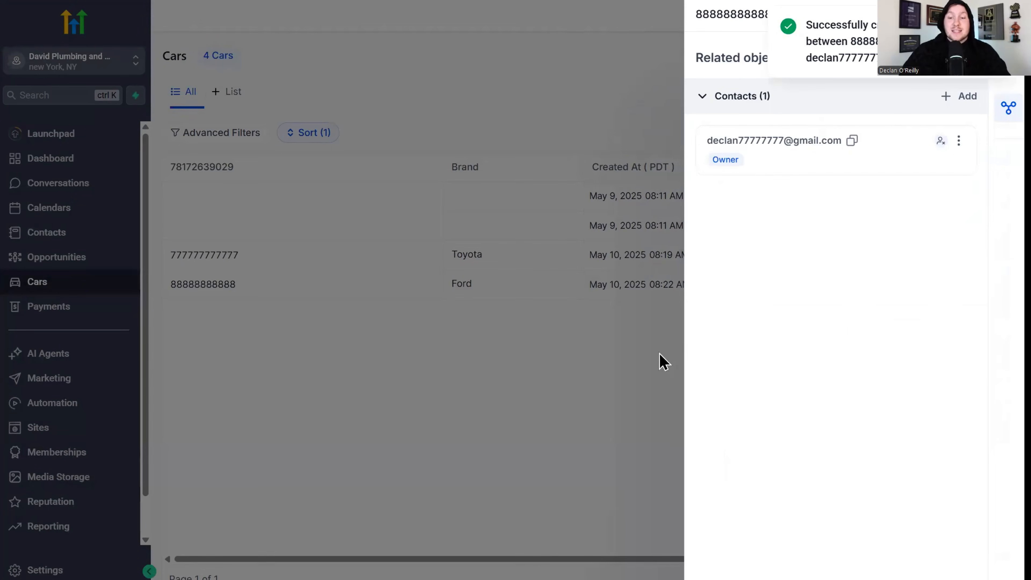
pyautogui.click(640, 358)
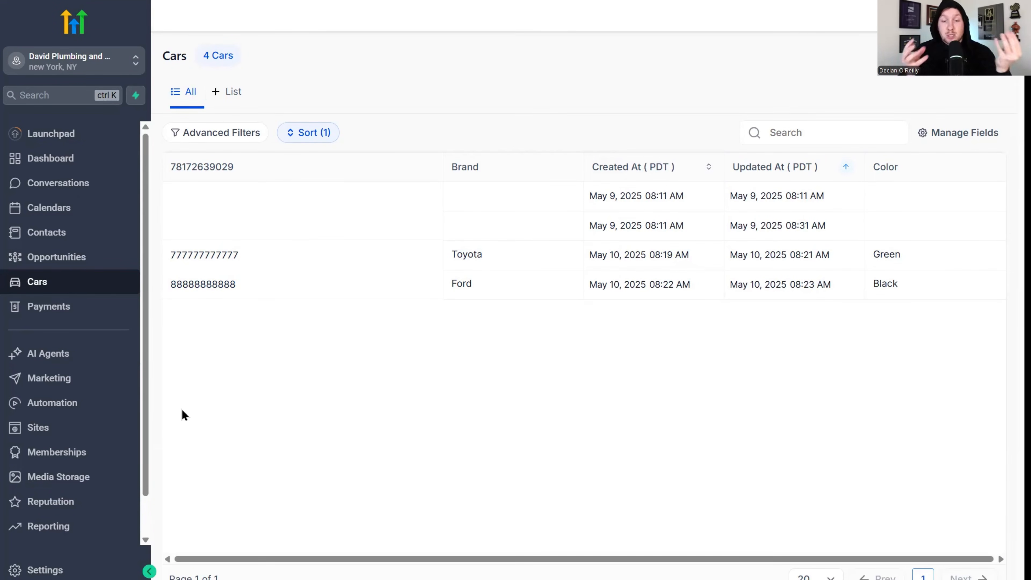
pyautogui.click(40, 569)
# Start a new custom object named Toy / Toys with primary display field Hasboro.
pyautogui.scroll(-5, 83, 509)
pyautogui.click(95, 387)
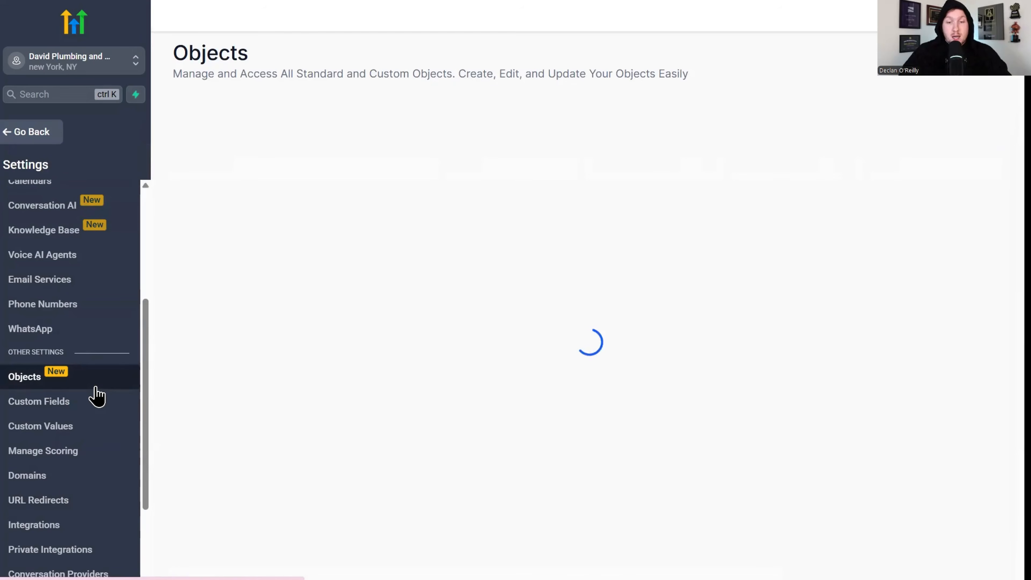
pyautogui.click(947, 81)
pyautogui.click(342, 203)
pyautogui.write('Toy')
pyautogui.click(553, 203)
pyautogui.write('Toys')
pyautogui.click(427, 279)
pyautogui.write('Hasboro')
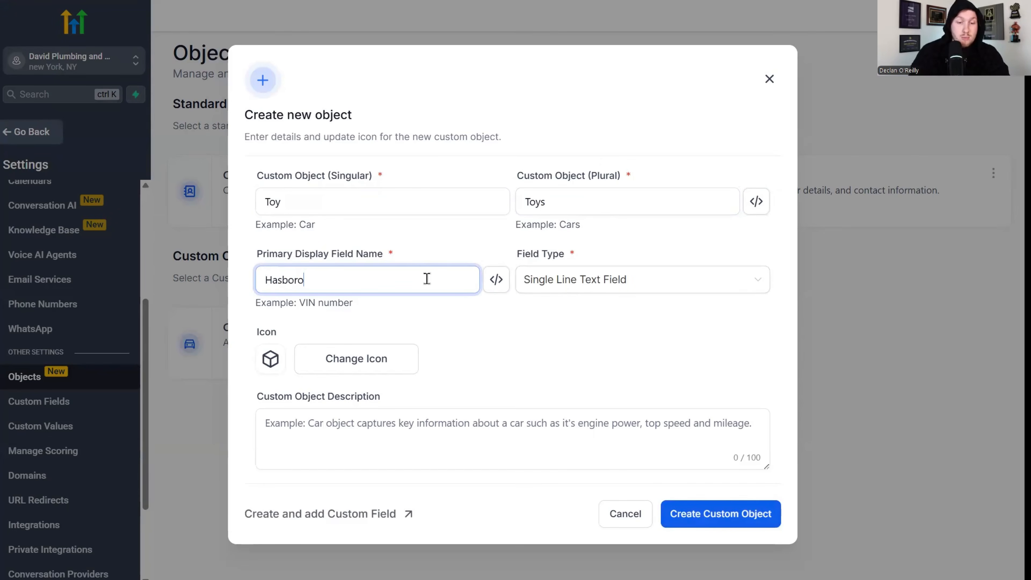
# Give it the rocking-horse icon and description 'Toys', create it, and open its settings.
pyautogui.click(340, 362)
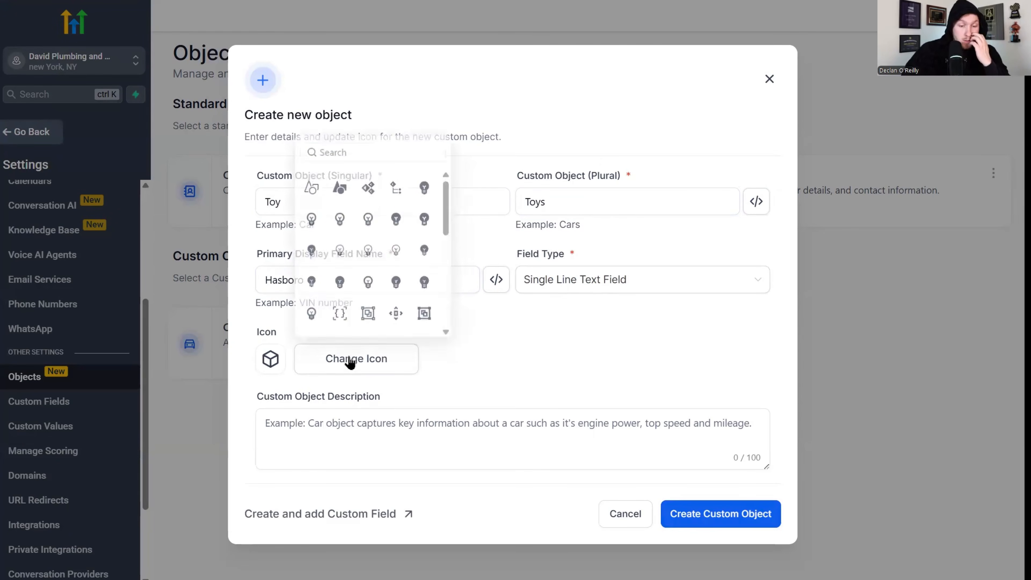
pyautogui.click(376, 142)
pyautogui.write('toy')
pyautogui.click(342, 312)
pyautogui.click(644, 423)
pyautogui.write('Toys')
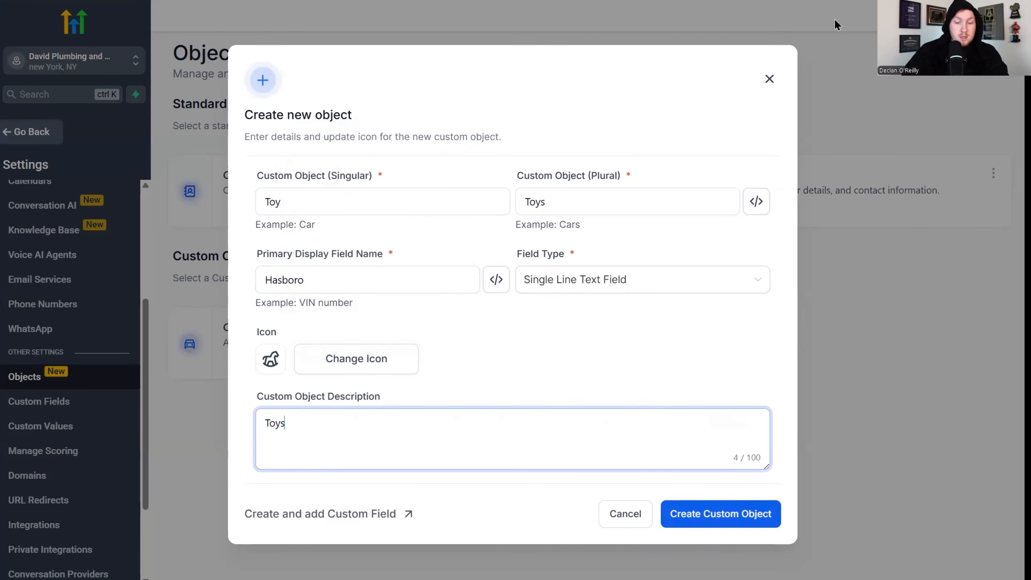
pyautogui.click(752, 512)
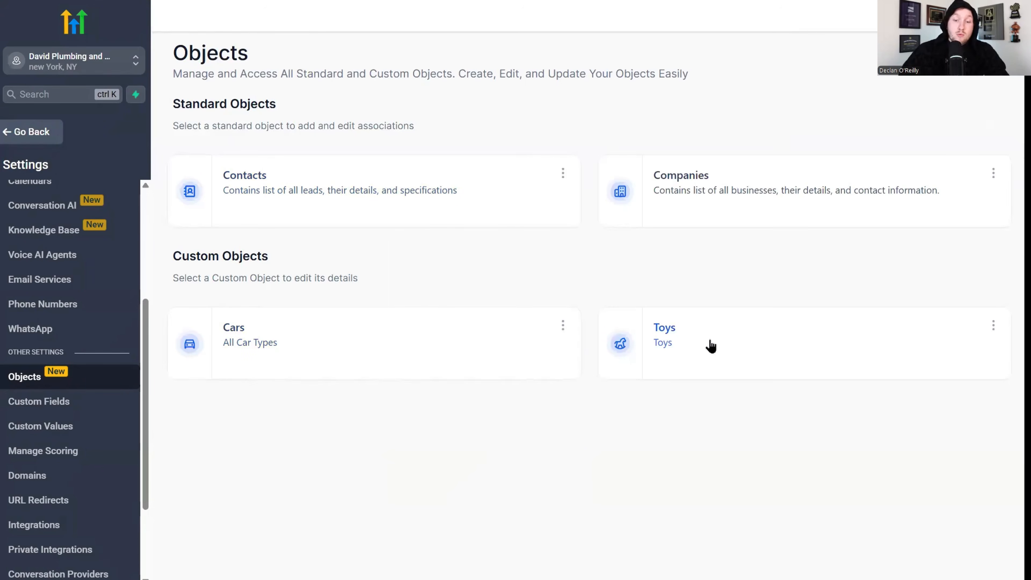
pyautogui.click(710, 346)
pyautogui.click(257, 105)
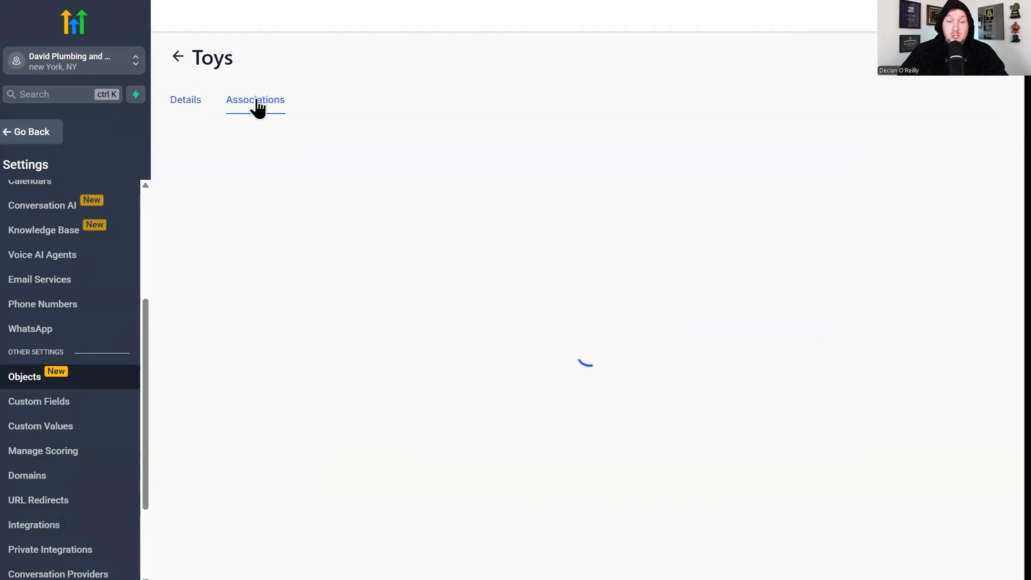
pyautogui.click(586, 479)
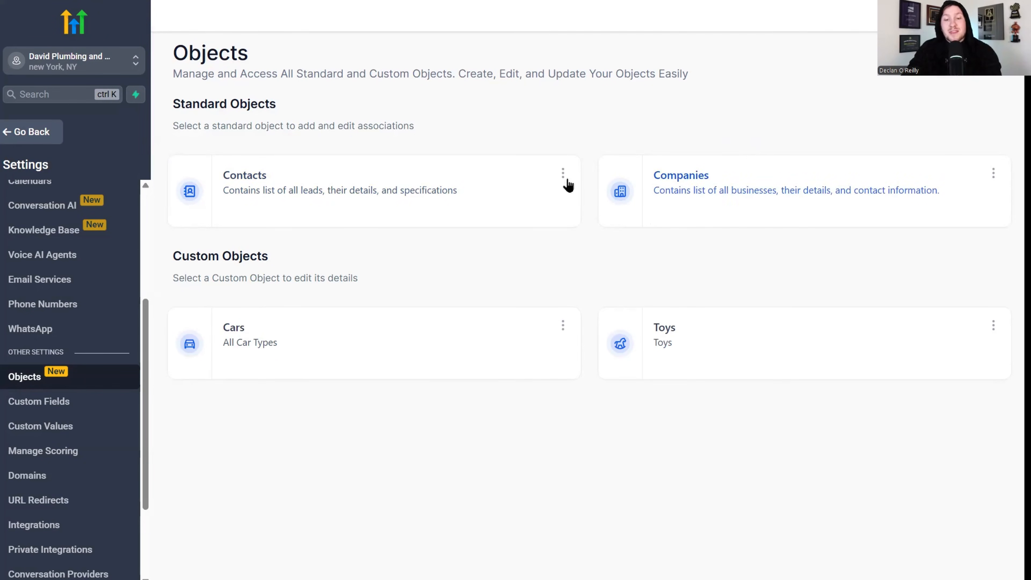
pyautogui.click(553, 202)
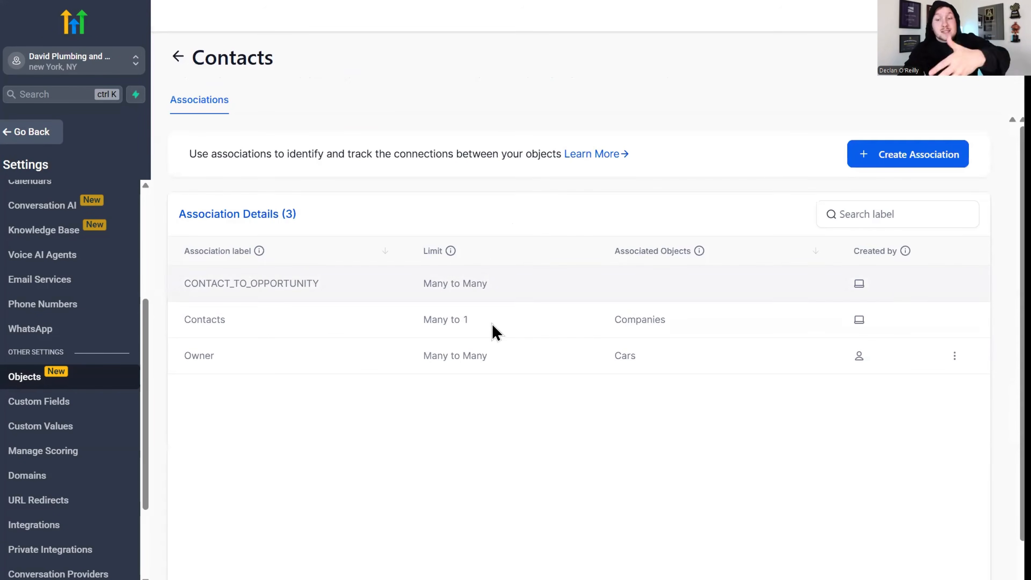
pyautogui.click(177, 57)
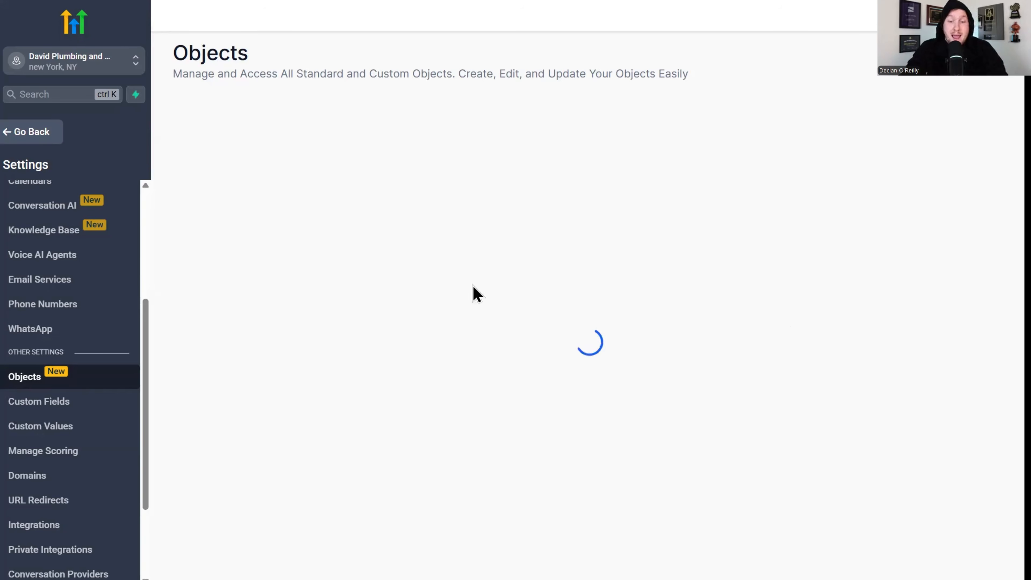
pyautogui.click(562, 330)
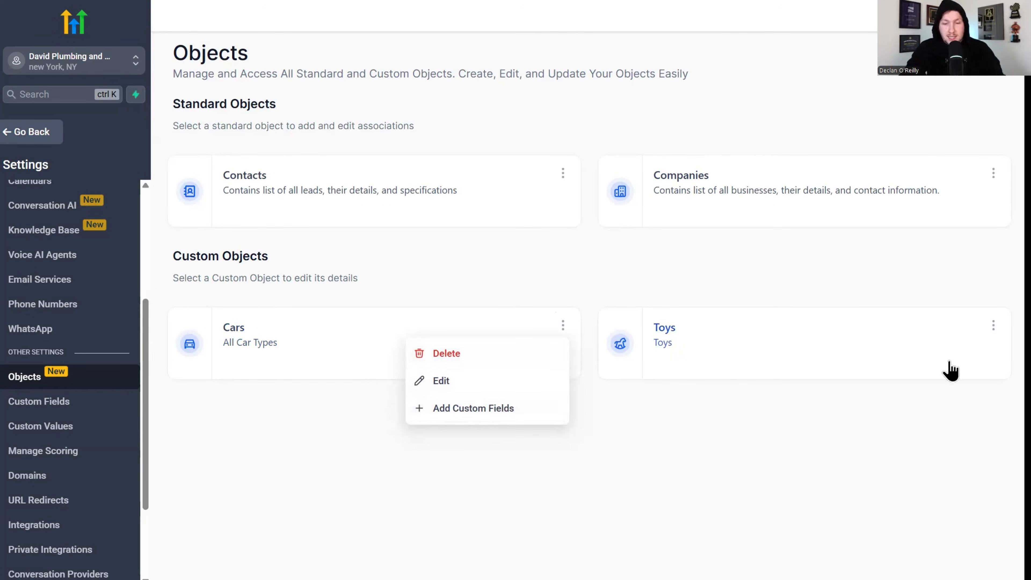
# Delete the Toys object by confirming with 'DELETE', then go back to the Cars list.
pyautogui.click(993, 328)
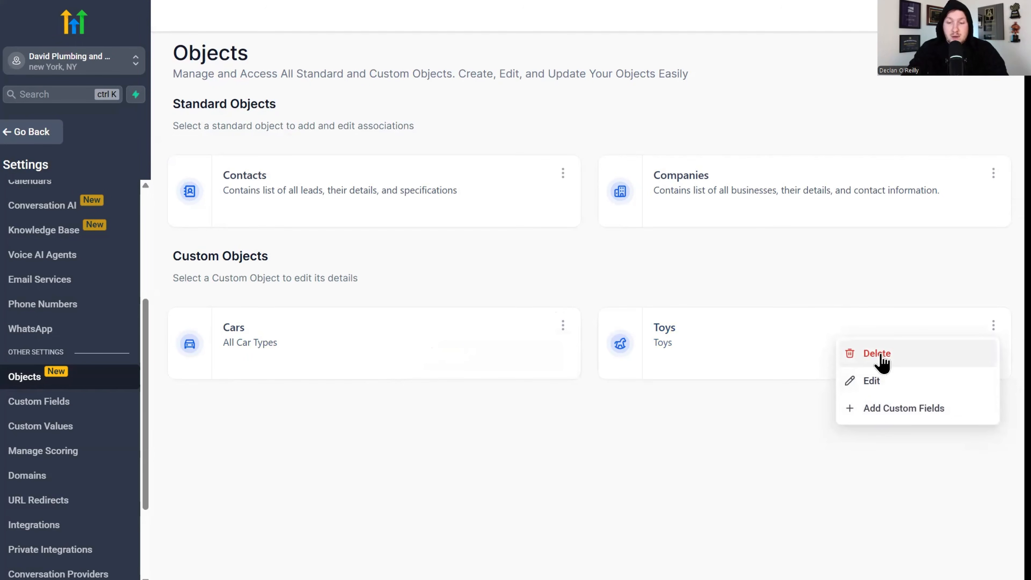
pyautogui.click(877, 355)
pyautogui.write('DELETE')
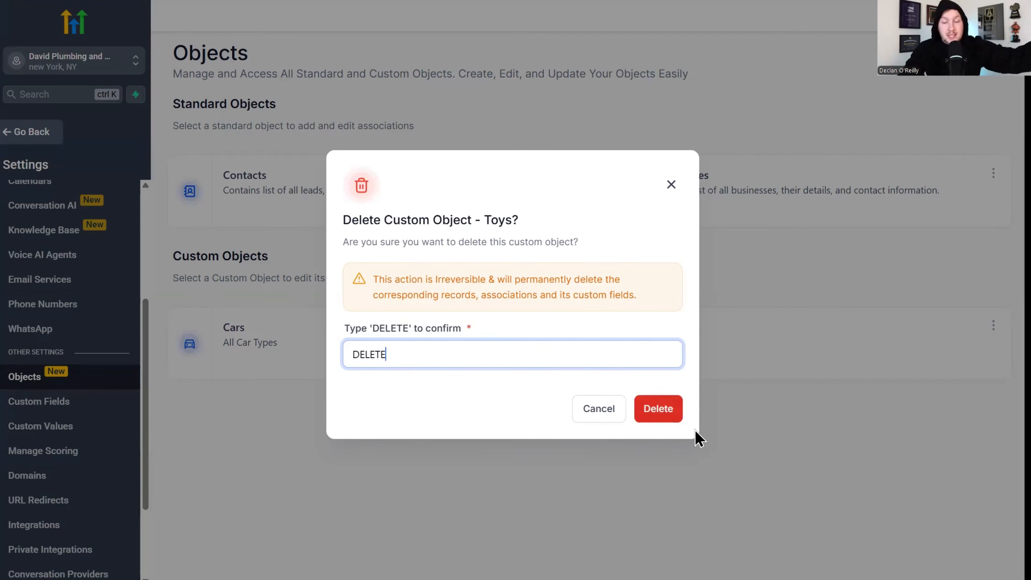
pyautogui.click(673, 409)
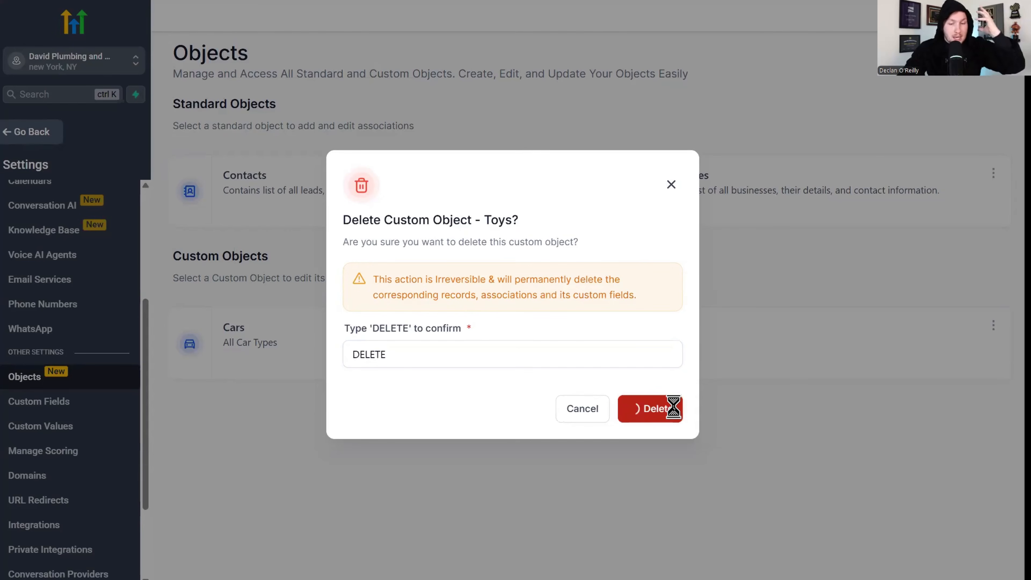
pyautogui.click(674, 183)
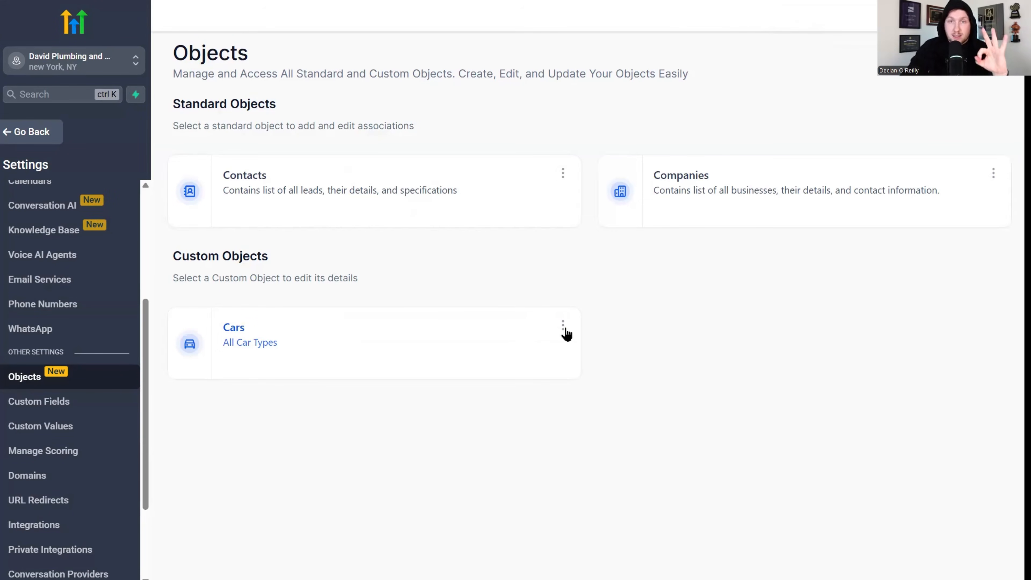
pyautogui.click(24, 136)
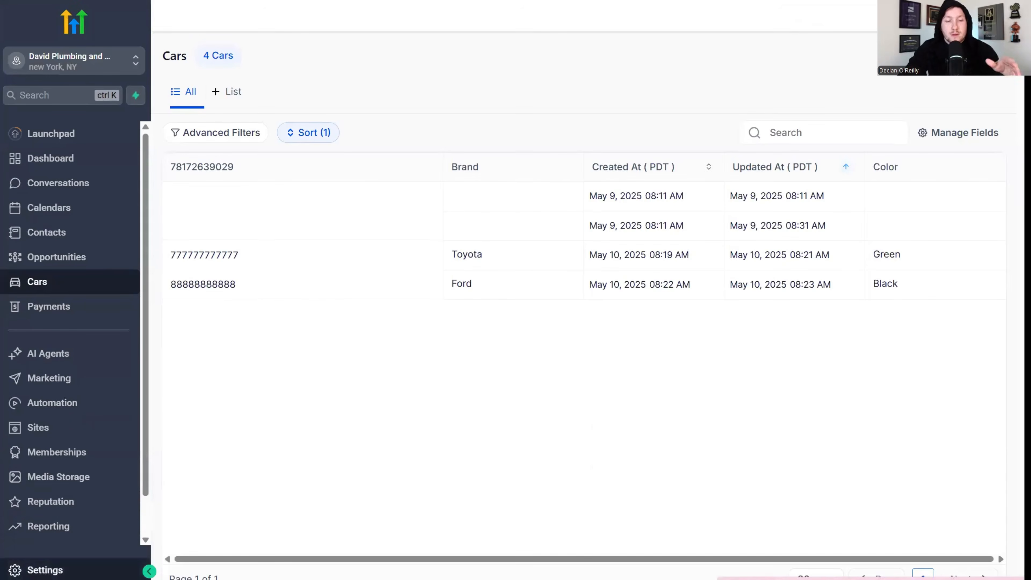
# Review Cars beside Contacts and Companies on the Objects settings page, then open Contacts.
pyautogui.click(40, 570)
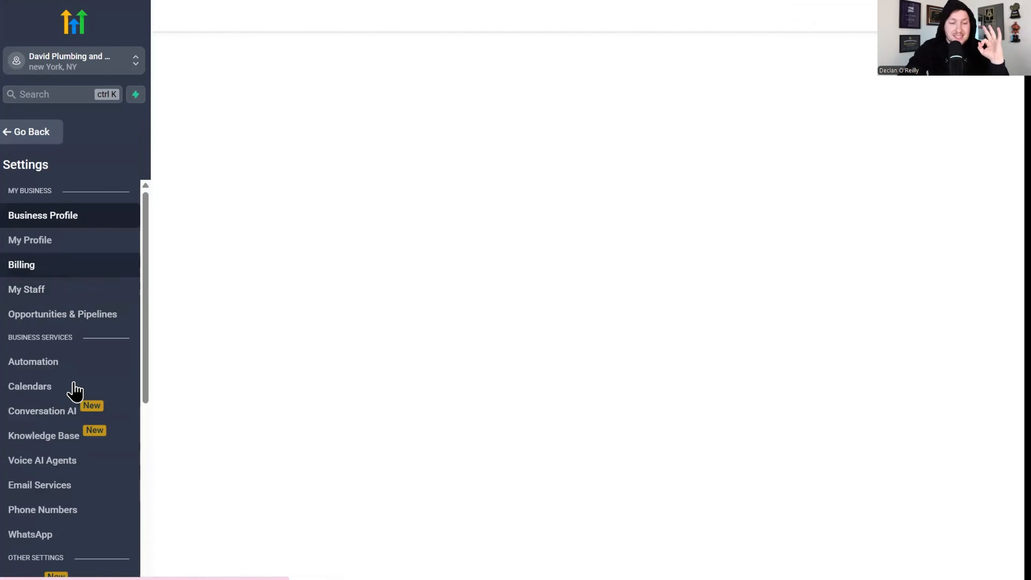
pyautogui.scroll(-5, 71, 406)
pyautogui.click(73, 391)
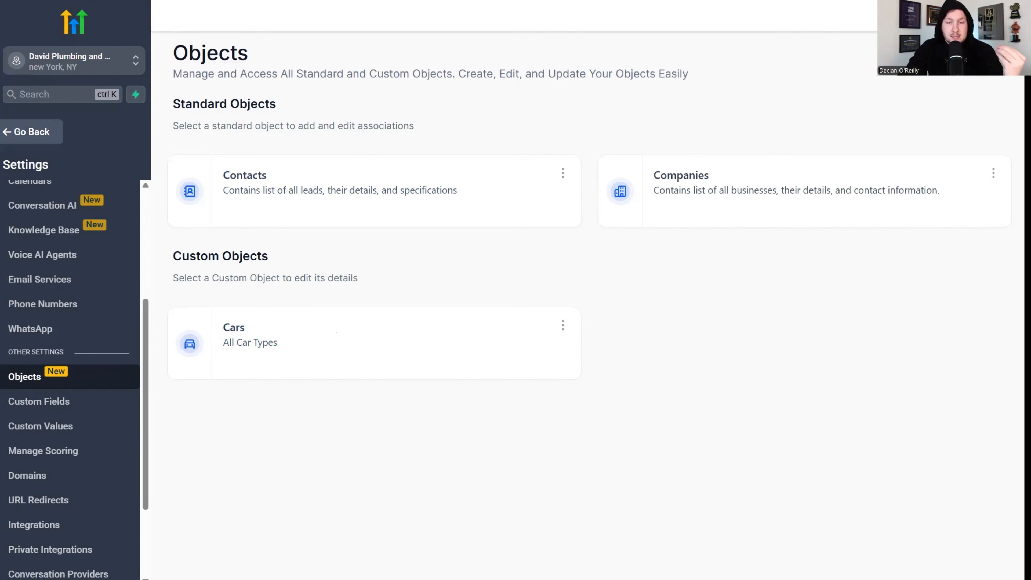
pyautogui.click(25, 134)
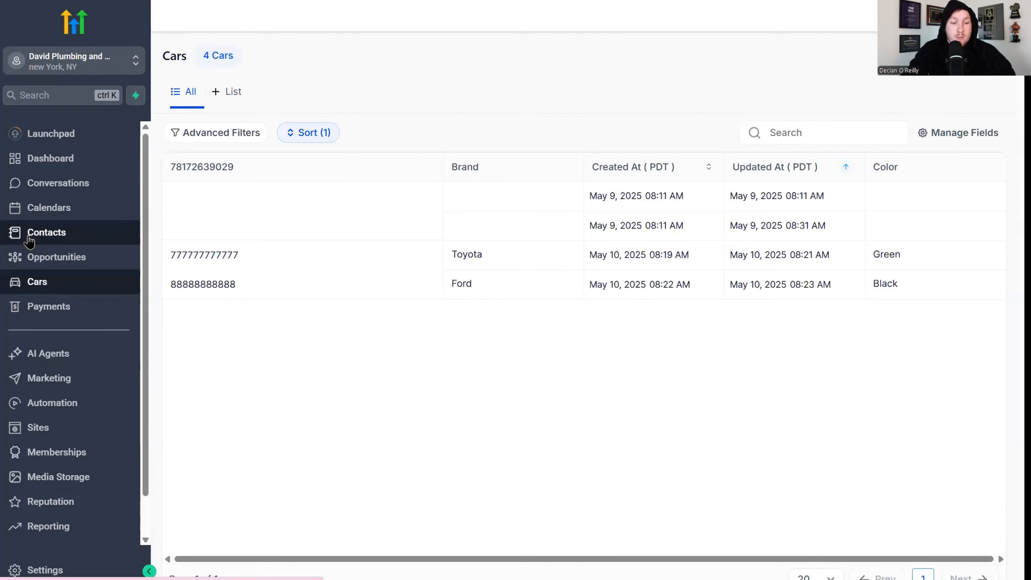
pyautogui.click(76, 238)
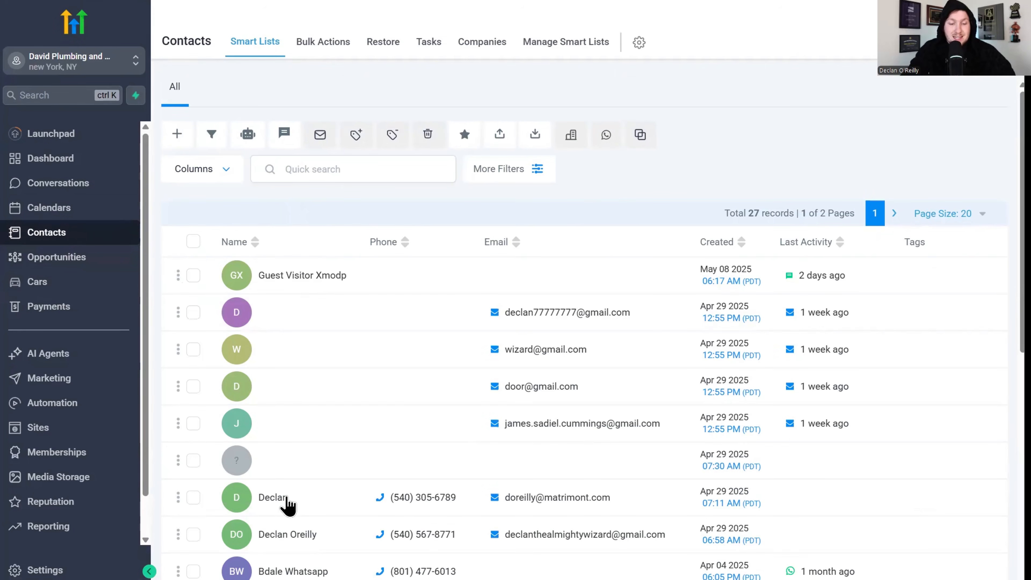
# Check a contact's related Cars, cancel the new car association, then go to Automation.
pyautogui.click(286, 498)
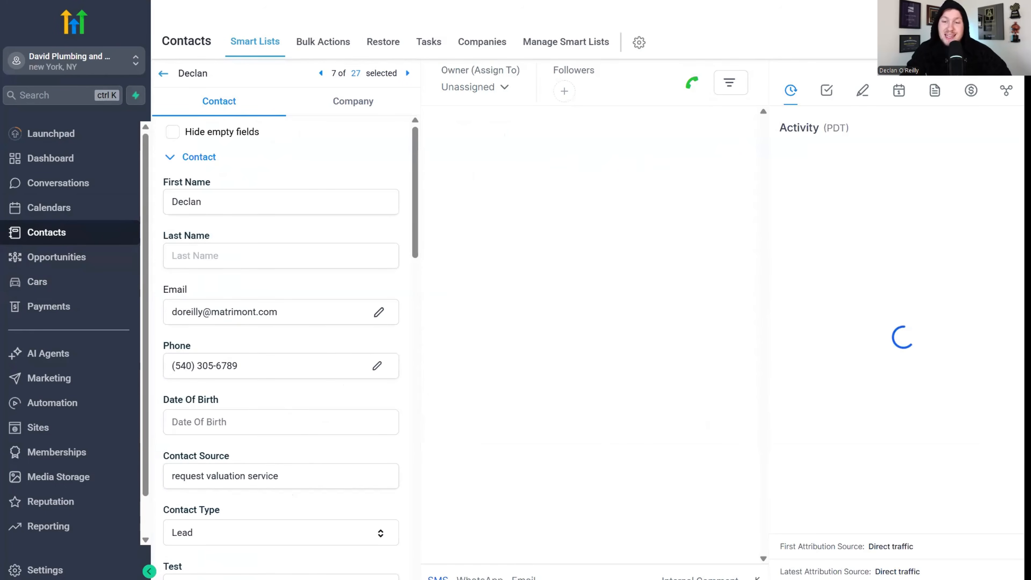
pyautogui.click(1005, 91)
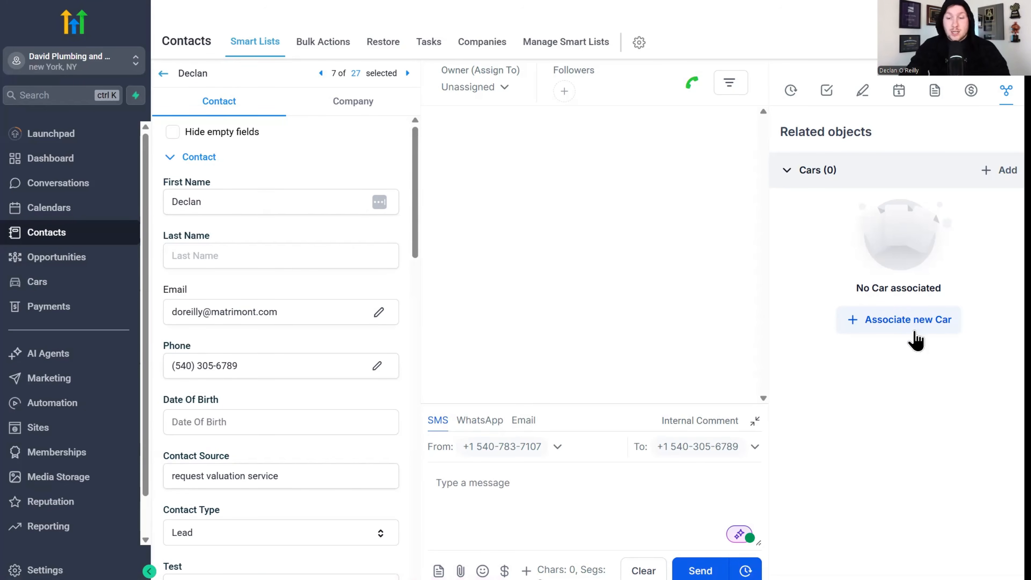
pyautogui.click(908, 325)
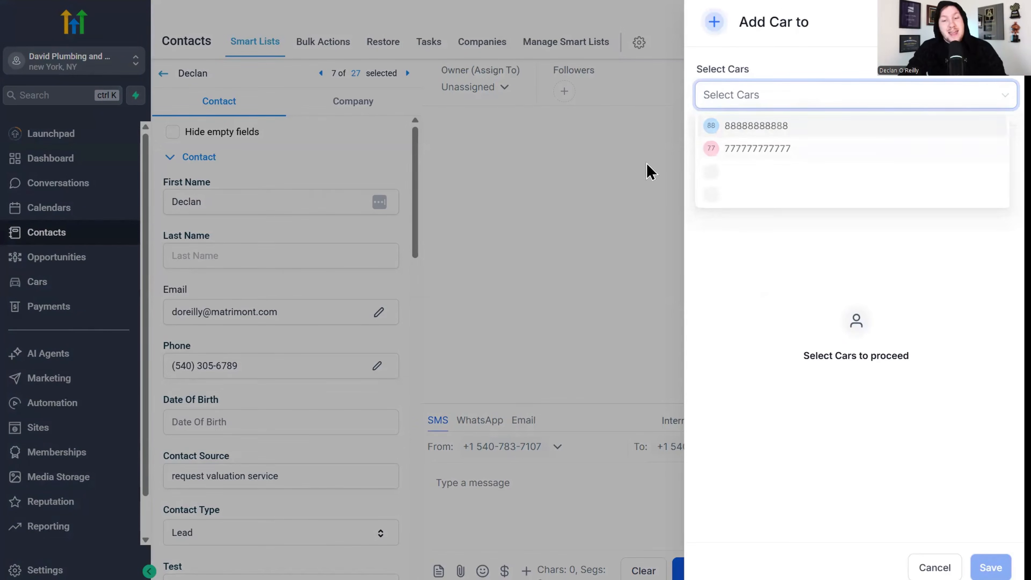
pyautogui.click(651, 170)
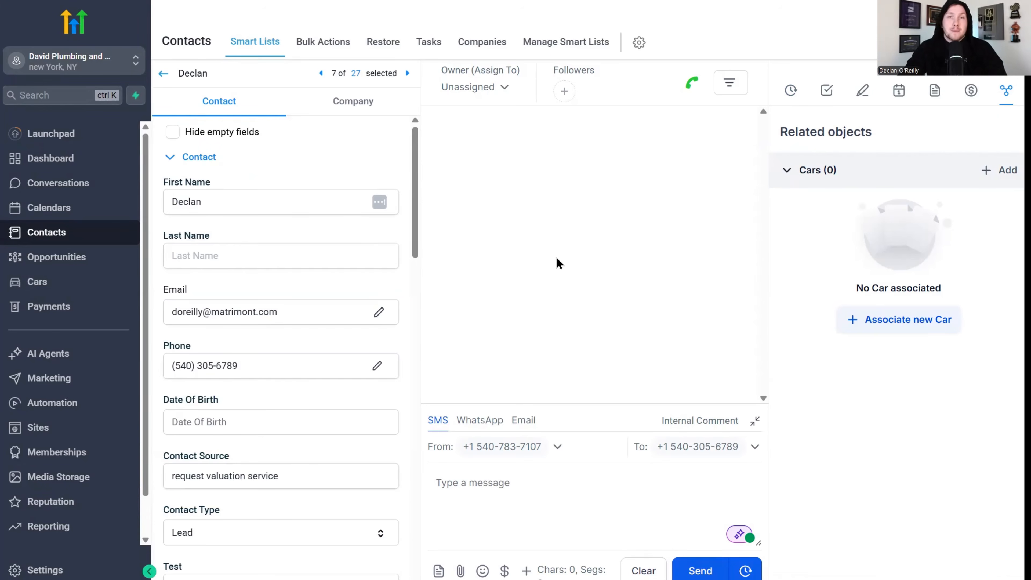
pyautogui.click(93, 407)
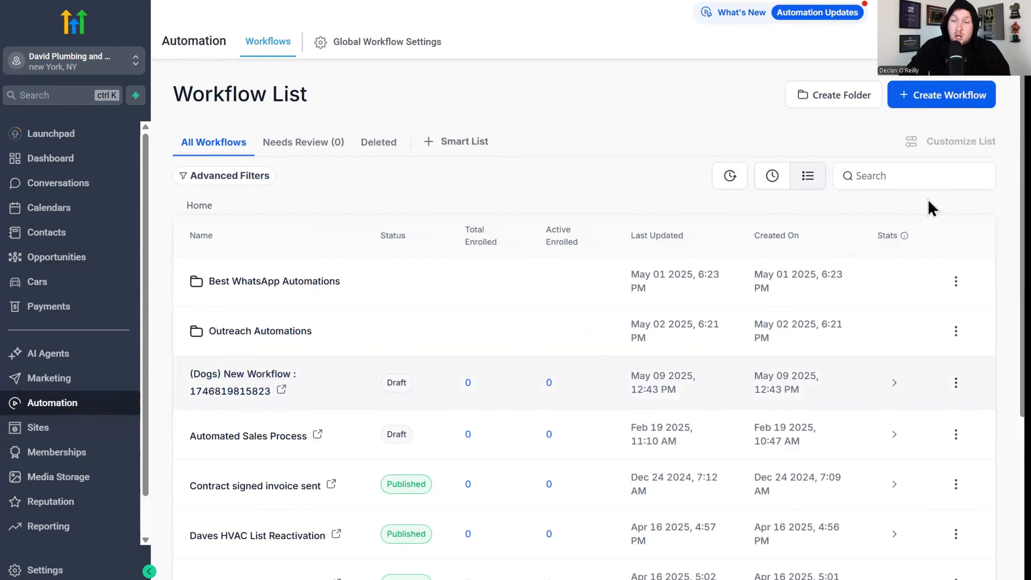
# Create a Cars based workflow (Beta) and show its available triggers.
pyautogui.click(962, 102)
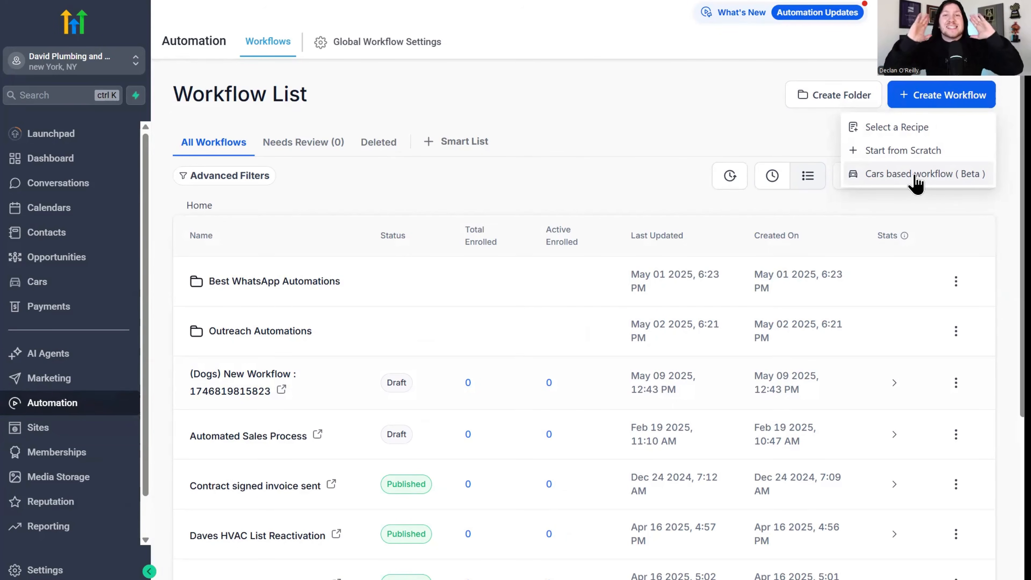
pyautogui.click(902, 173)
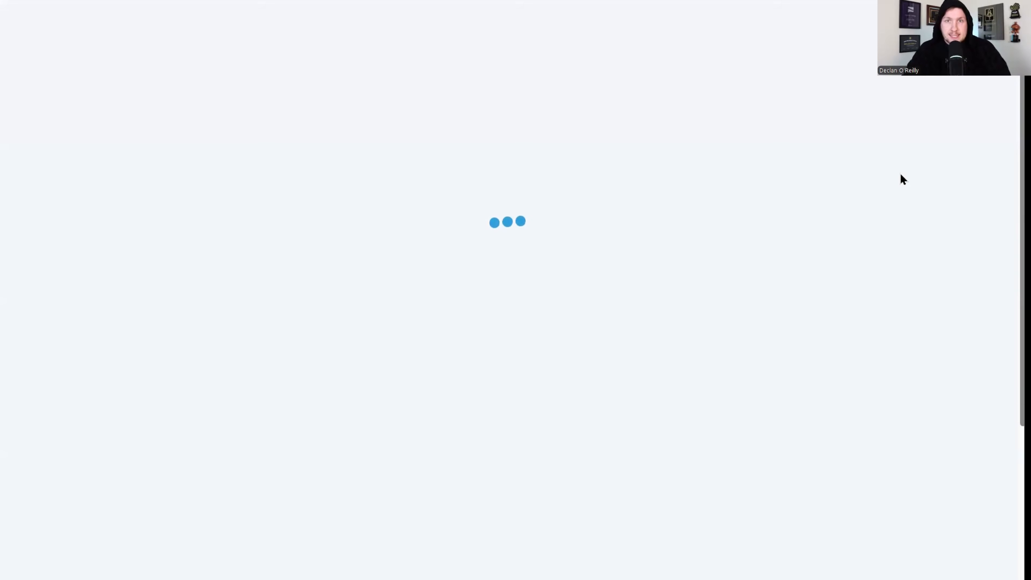
pyautogui.click(526, 168)
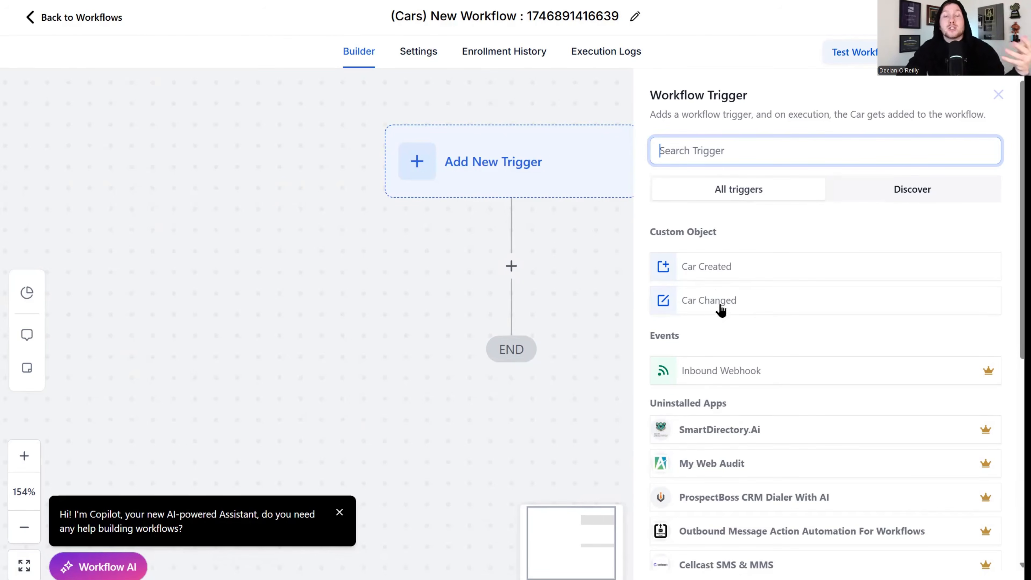
# Choose the Car Created trigger and try a filter on the car's first field with 'co'.
pyautogui.click(721, 267)
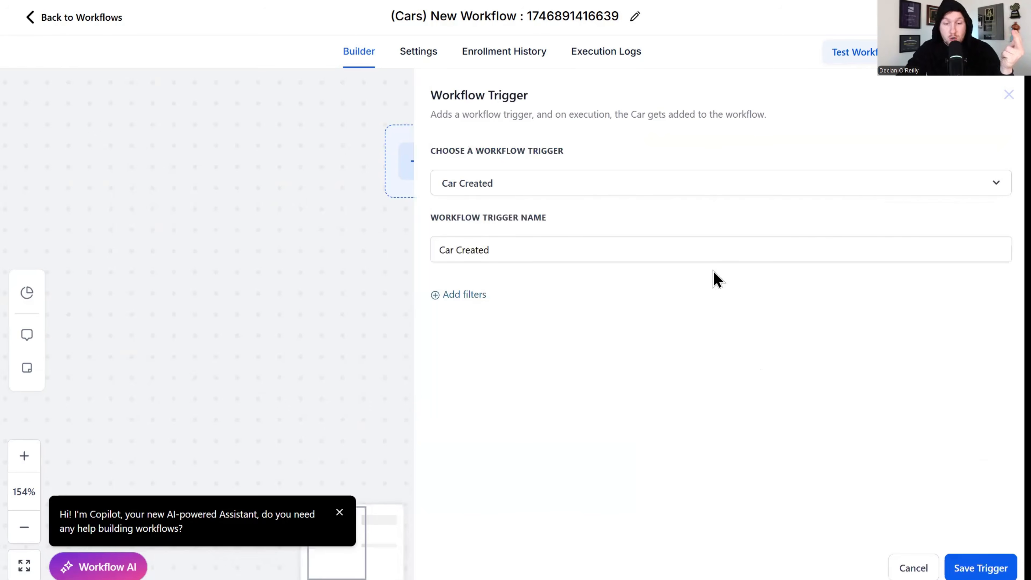
pyautogui.click(458, 295)
pyautogui.click(495, 309)
pyautogui.click(501, 405)
pyautogui.click(803, 318)
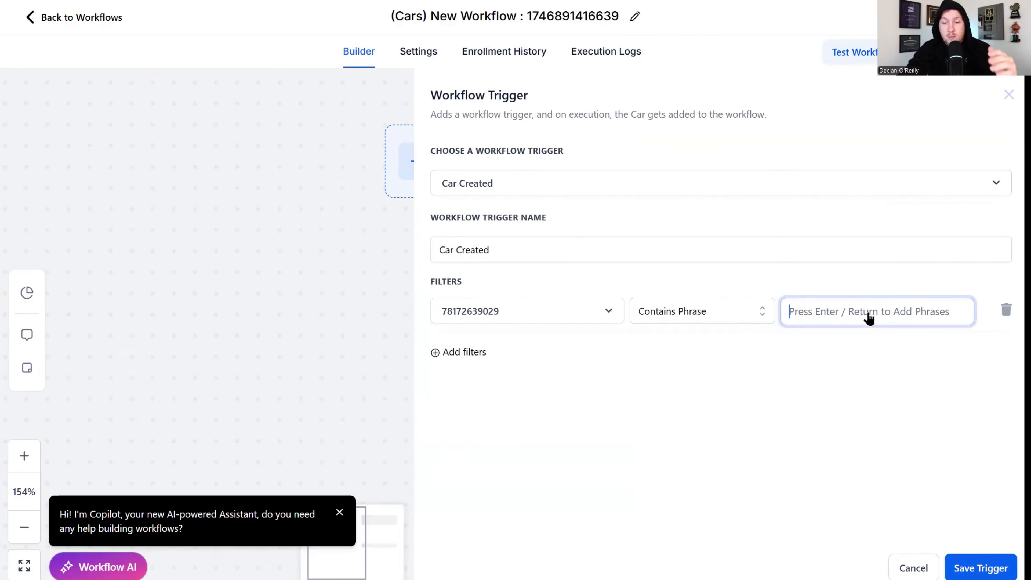
pyautogui.write('co')
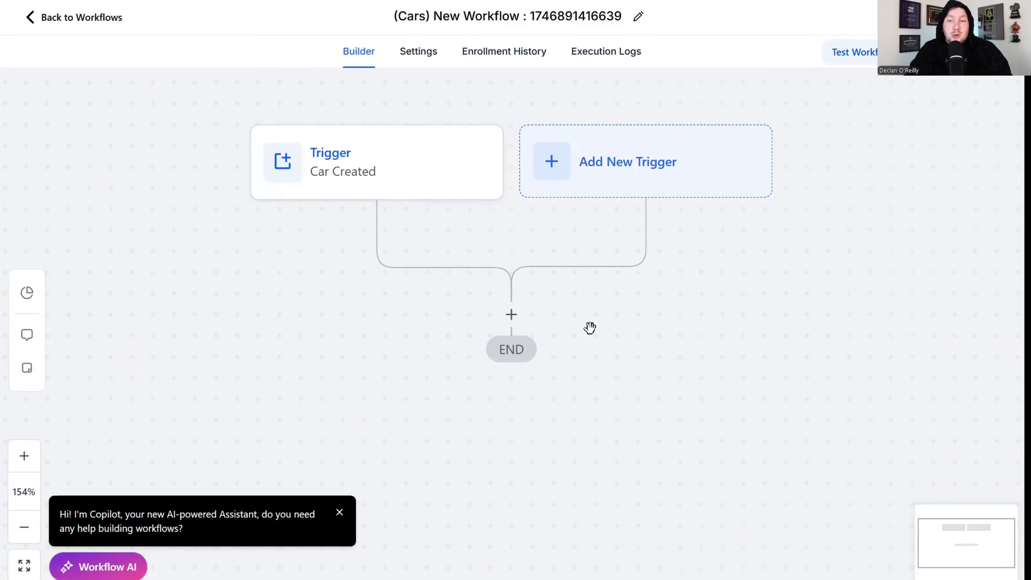
# Browse the actions available after the trigger and close the list without adding one.
pyautogui.moveTo(690, 325); pyautogui.dragTo(701, 290)
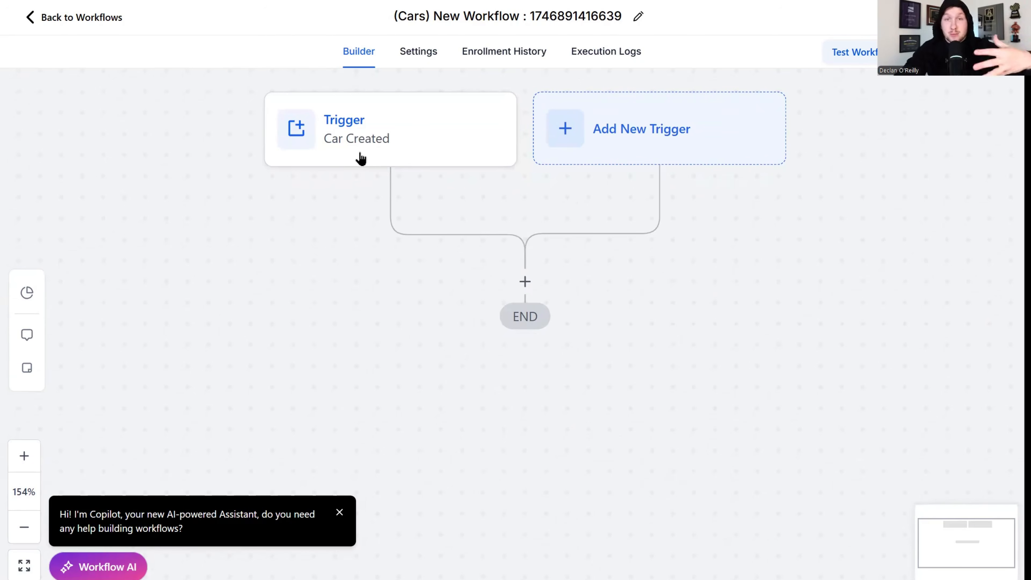
pyautogui.moveTo(527, 285); pyautogui.dragTo(531, 282)
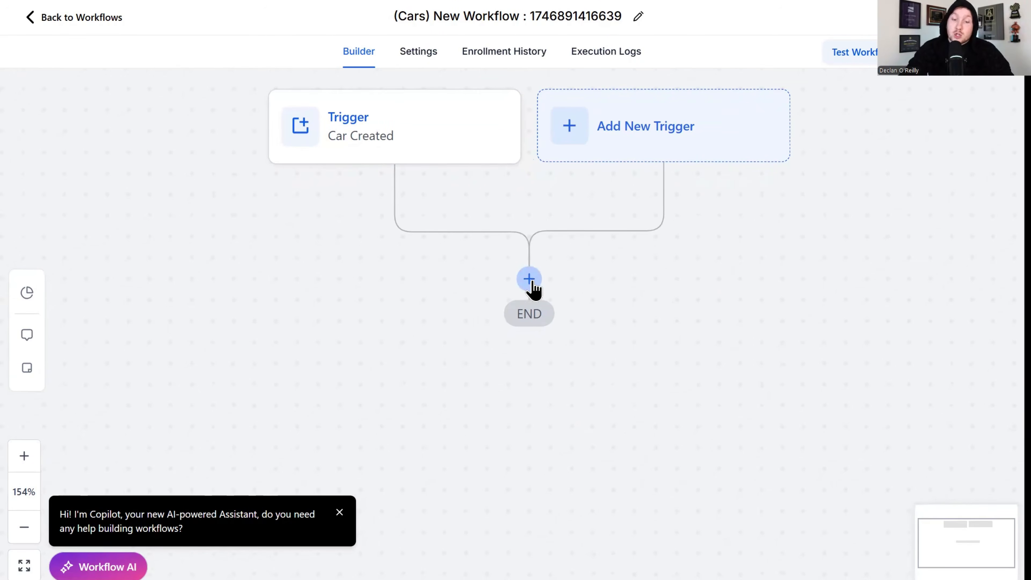
pyautogui.click(531, 283)
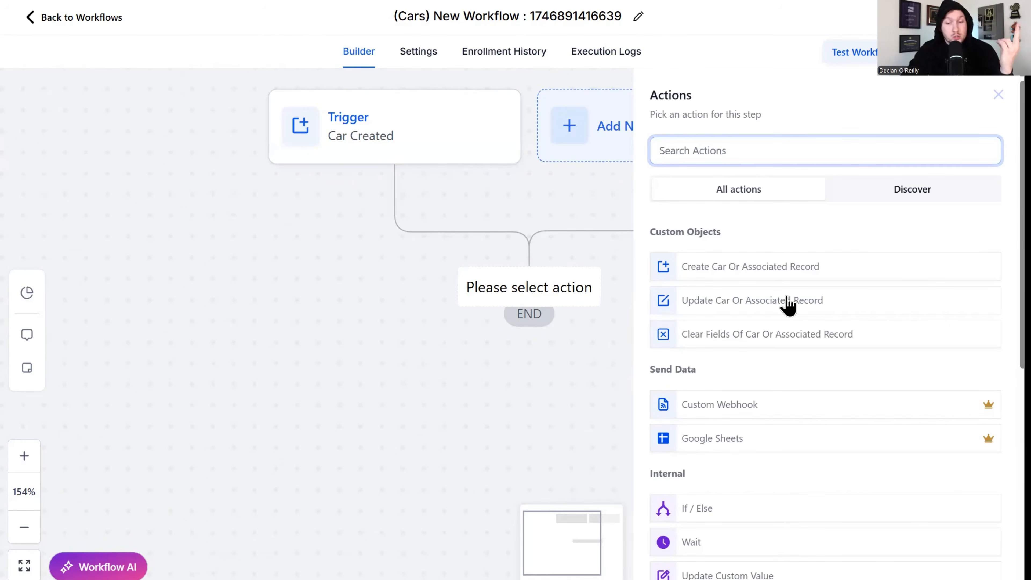
pyautogui.scroll(-10, 782, 338)
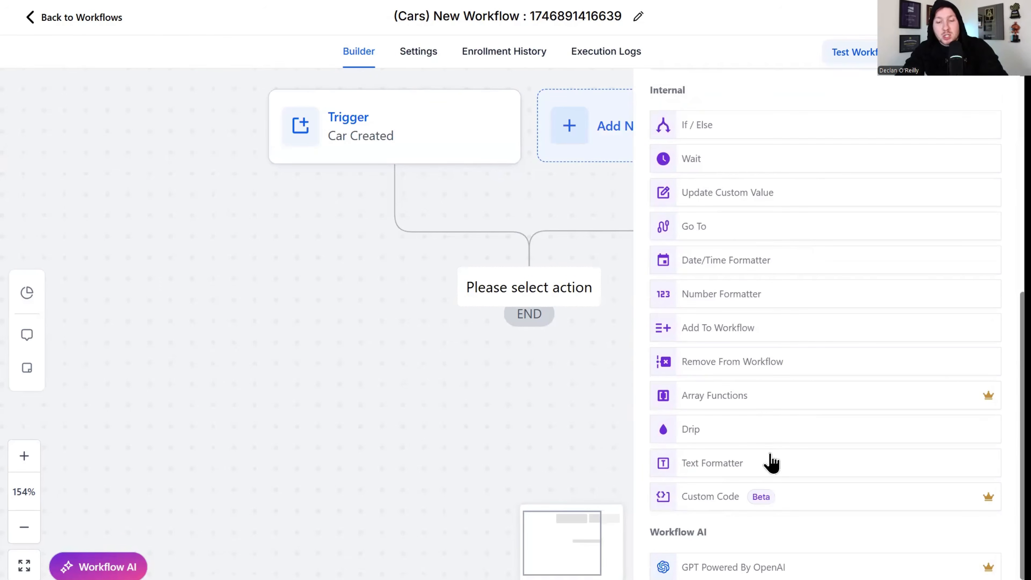
pyautogui.scroll(10, 771, 479)
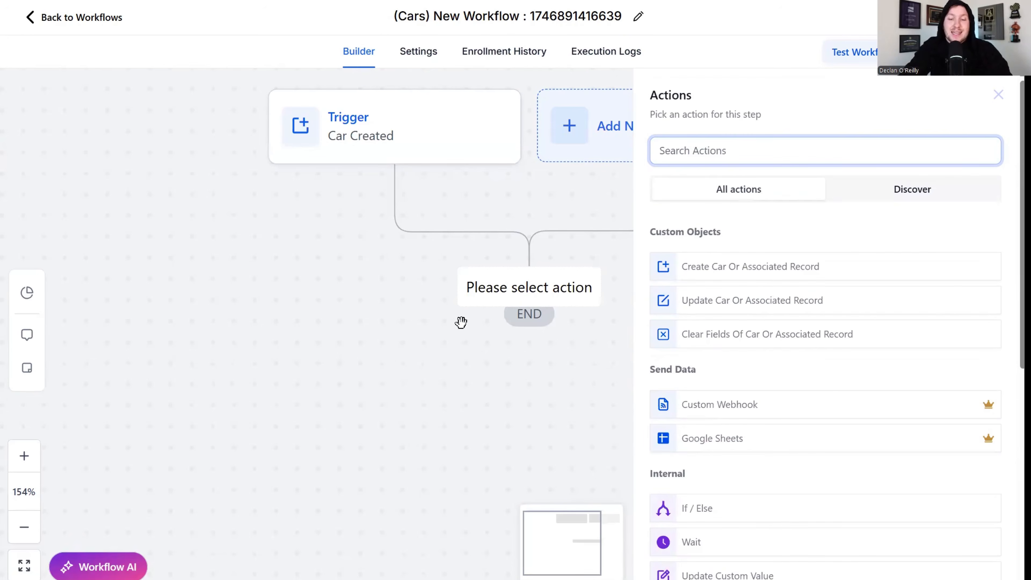
pyautogui.click(998, 95)
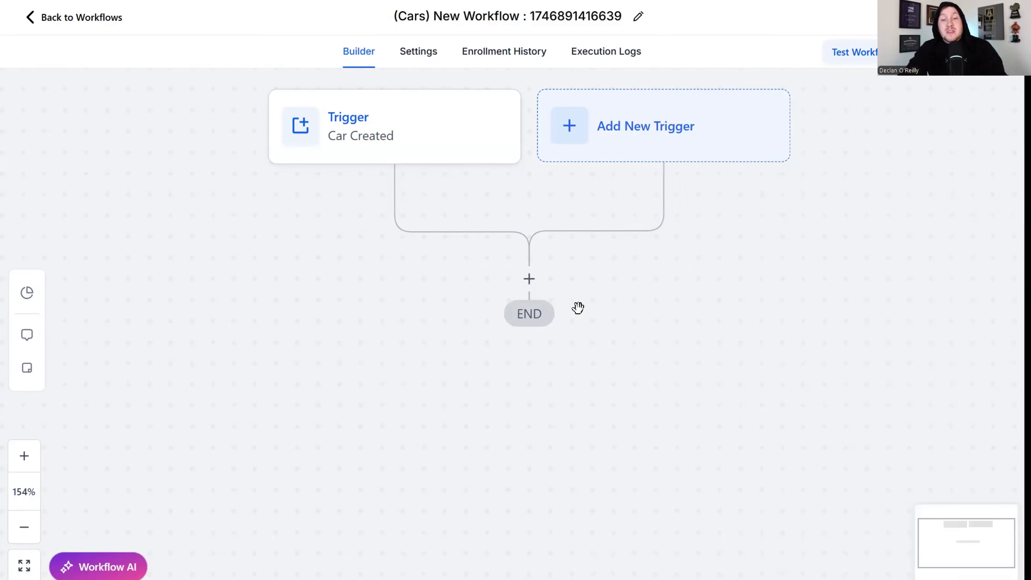